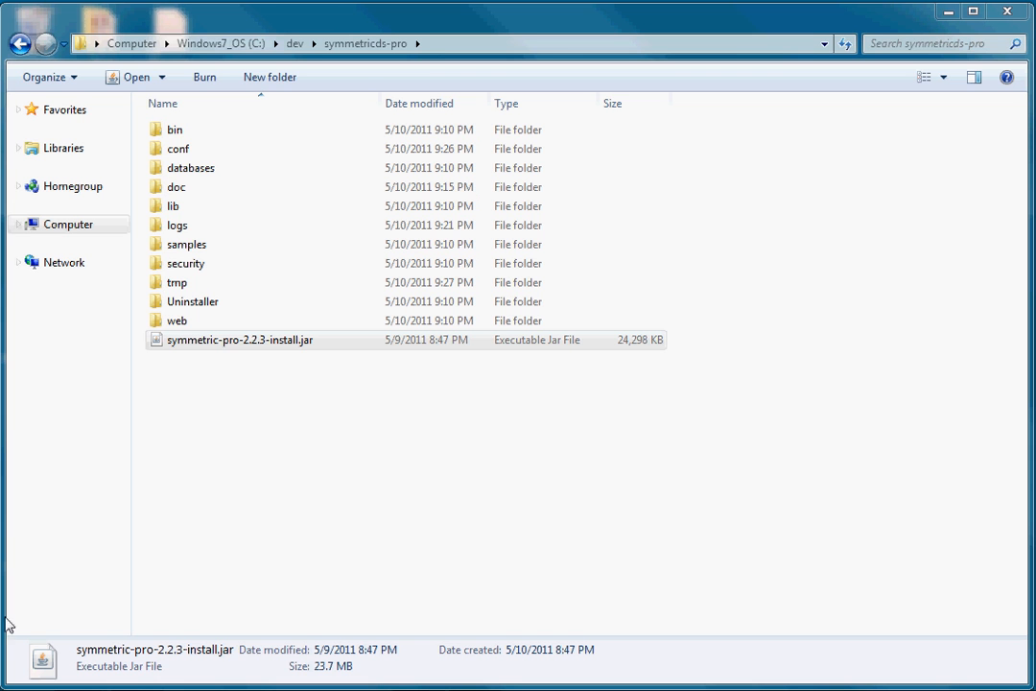
Launch the SymmetricDS server from the SymmetricDS-Pro Start menu folder.
{"action": "left_click", "coordinate": [14, 690]}
{"action": "left_click", "coordinate": [72, 630]}
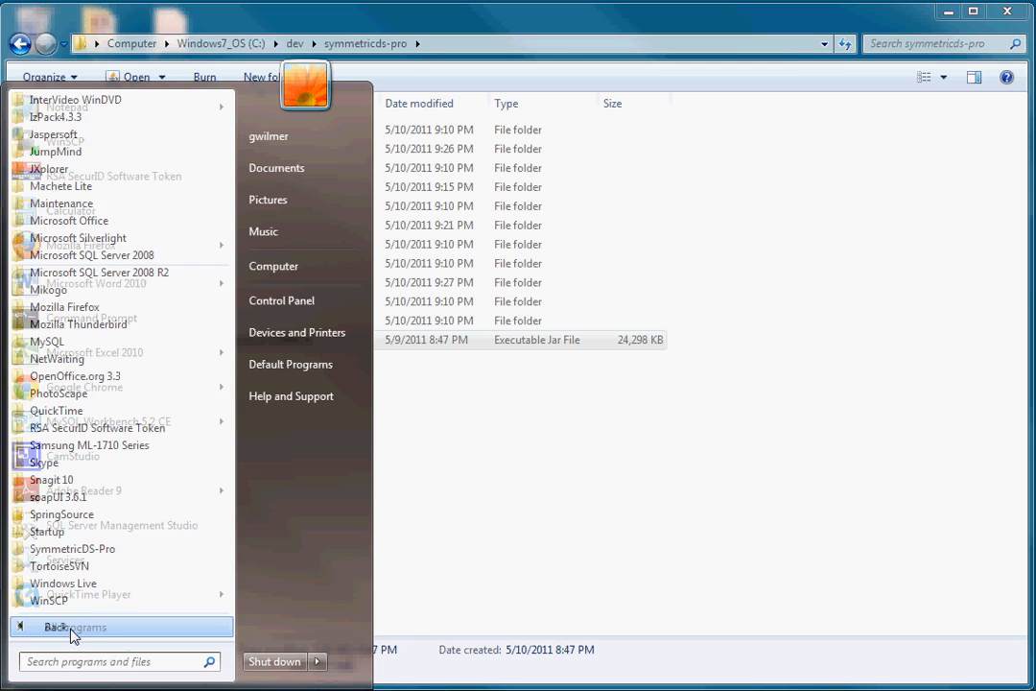
{"action": "left_click", "coordinate": [80, 551]}
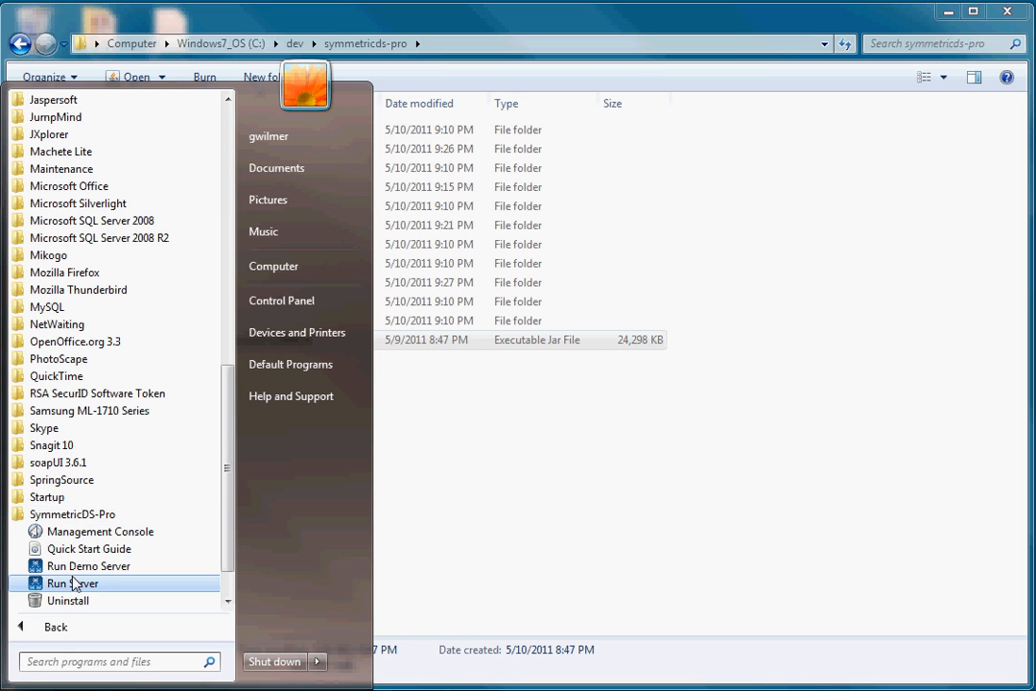
{"action": "left_click", "coordinate": [76, 584]}
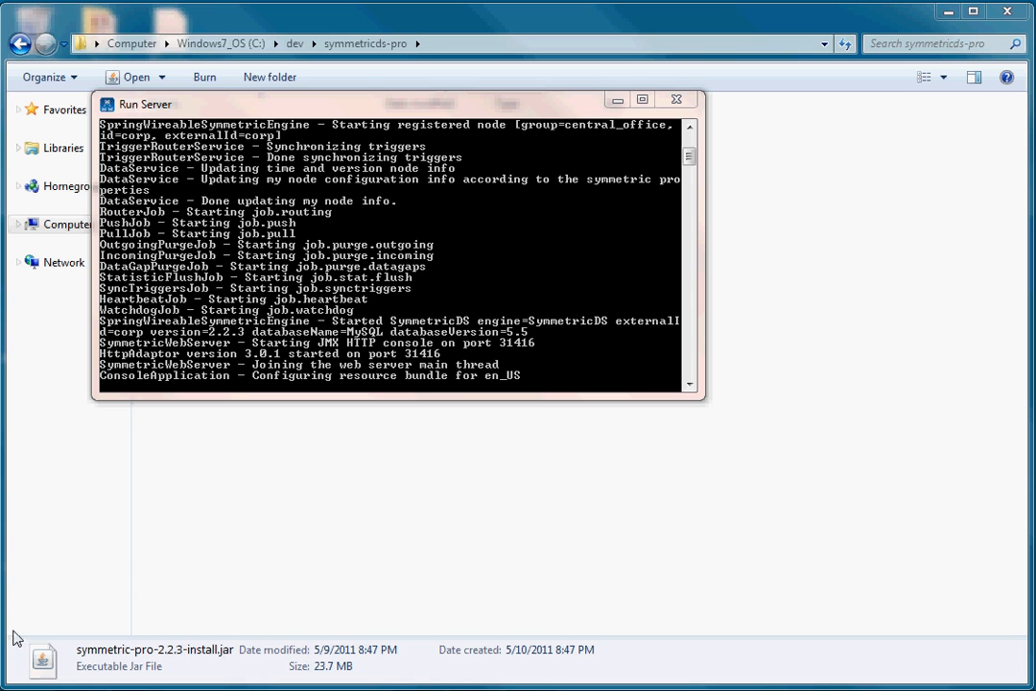
Launch the SymmetricDS Management Console from the SymmetricDS-Pro Start menu folder.
{"action": "left_click", "coordinate": [19, 686]}
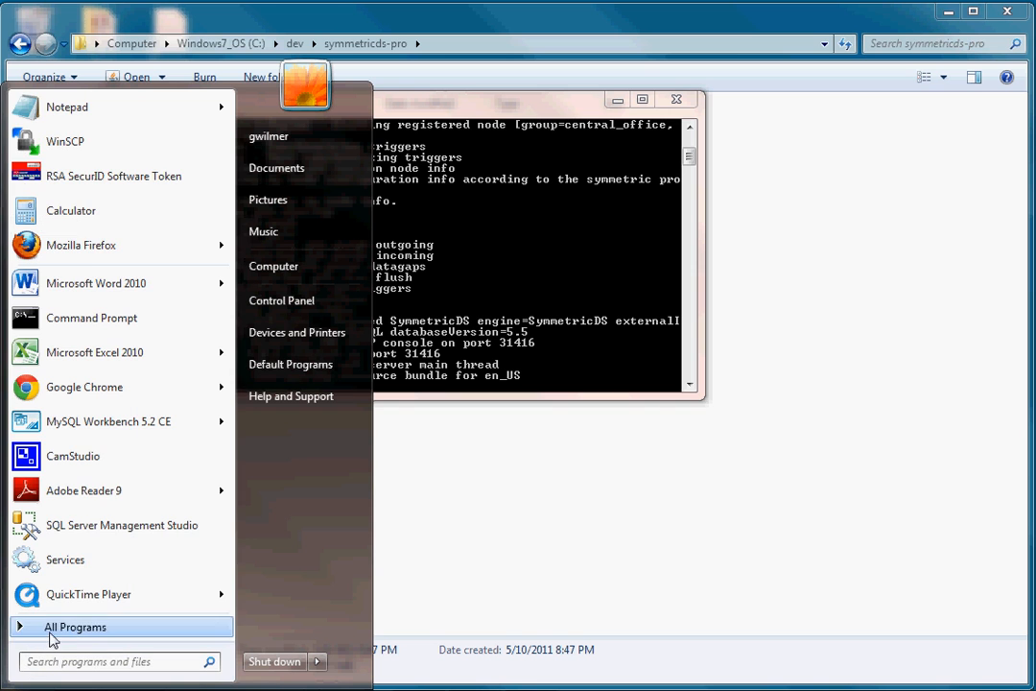
{"action": "left_click", "coordinate": [21, 633]}
{"action": "left_click", "coordinate": [72, 550]}
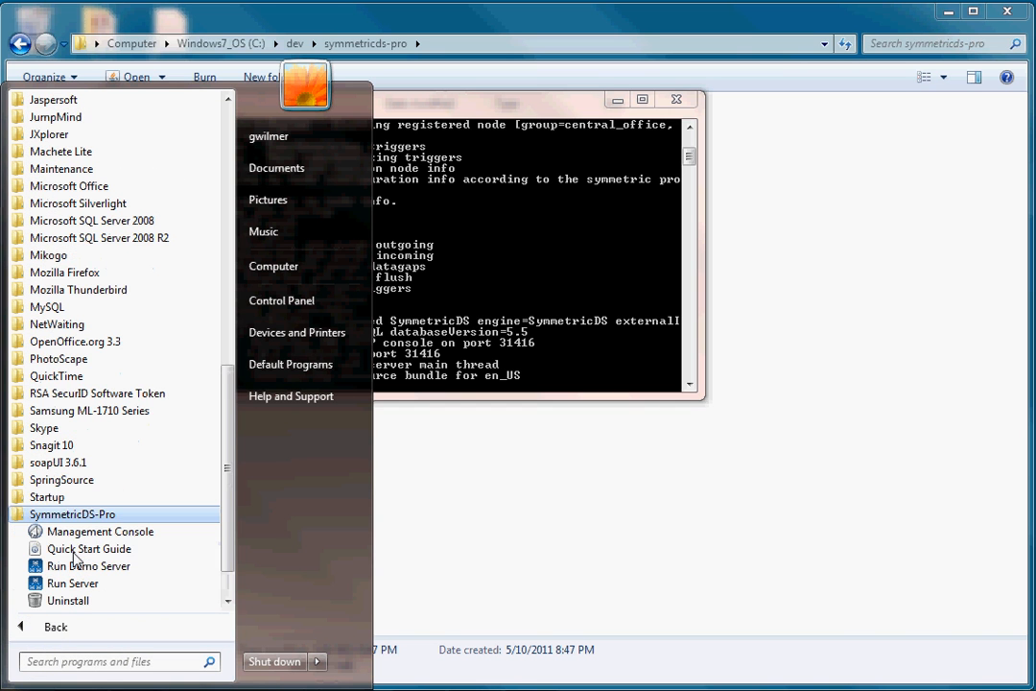
{"action": "left_click", "coordinate": [84, 533]}
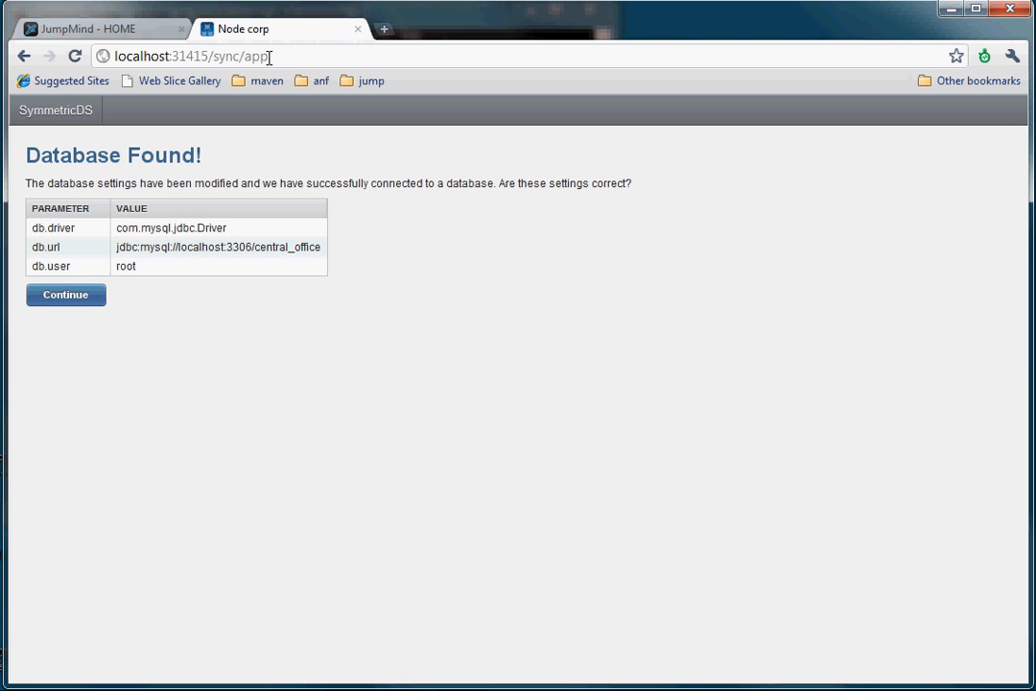
Accept the detected central_office database settings and choose to configure everything manually.
{"action": "left_click", "coordinate": [66, 296]}
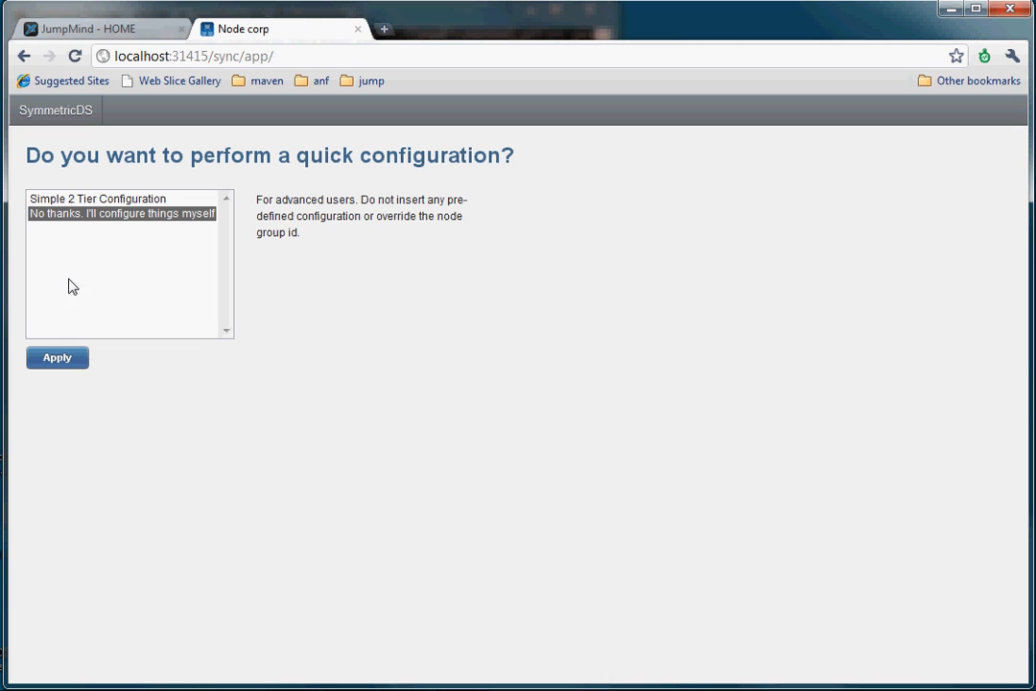
{"action": "left_click", "coordinate": [70, 215]}
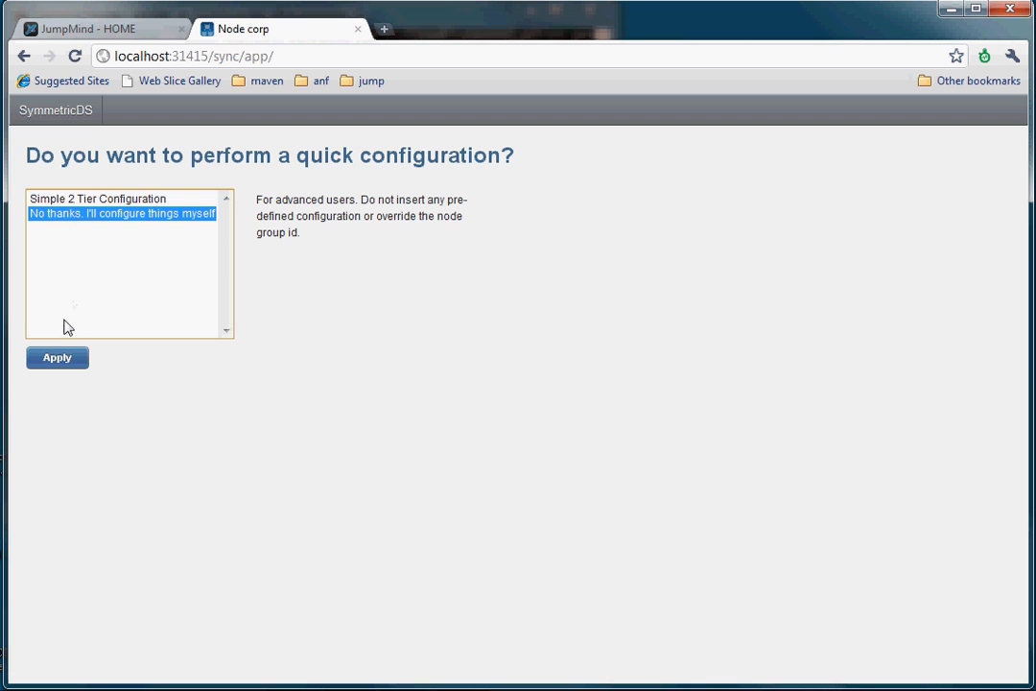
{"action": "left_click", "coordinate": [58, 358]}
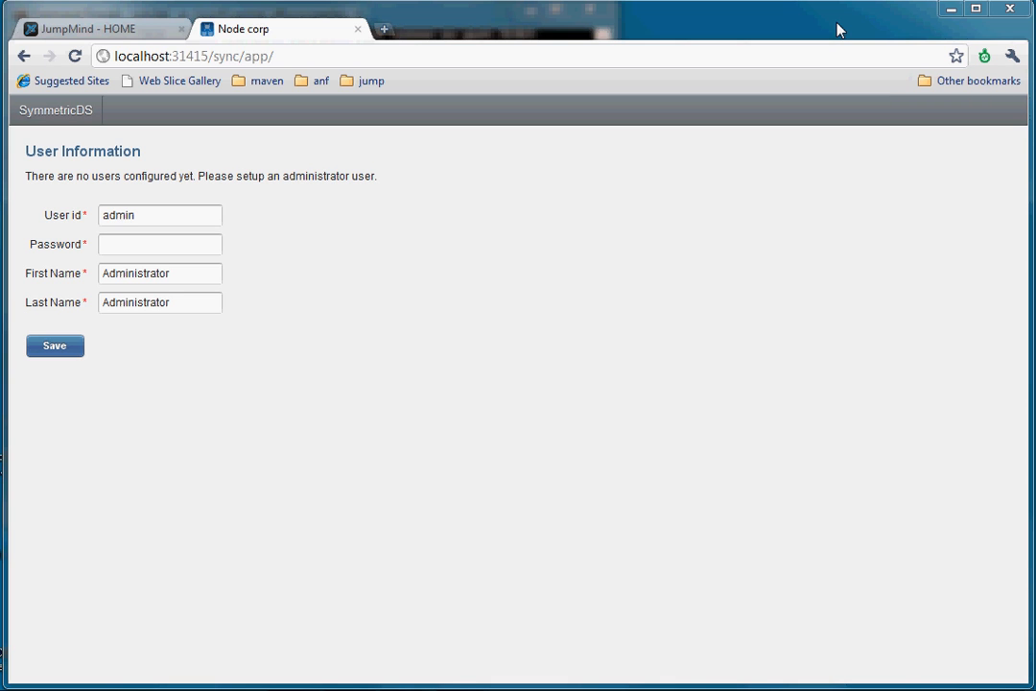
Enter the administrator's password and save the admin user.
{"action": "left_click", "coordinate": [134, 243]}
{"action": "type", "text": "admin••••••"}
{"action": "left_click", "coordinate": [57, 346]}
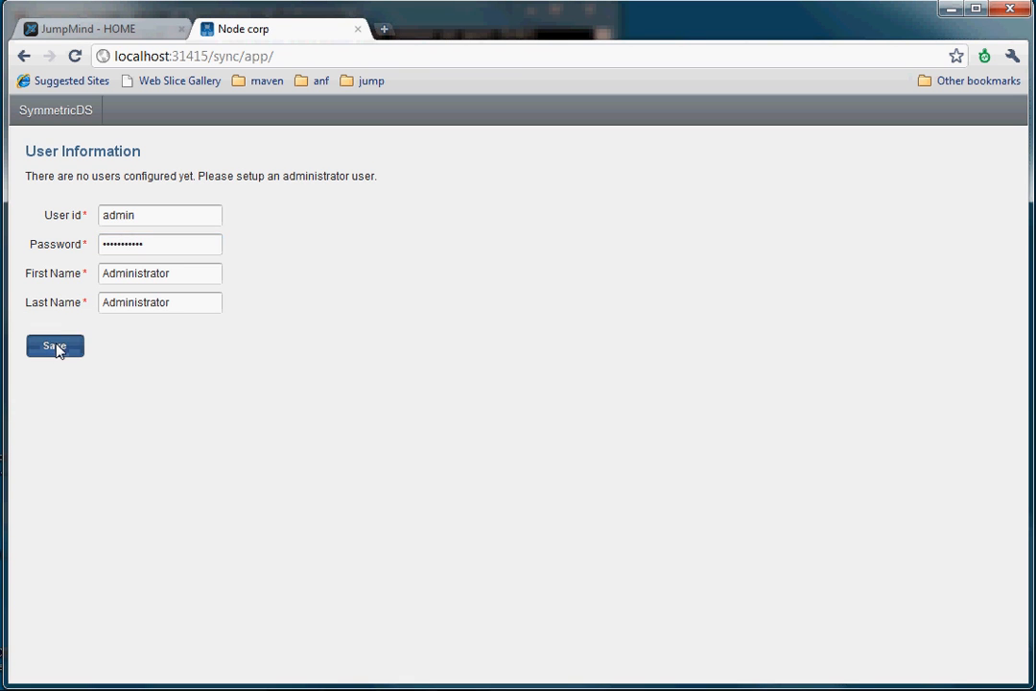
Log in to the console with the admin username and its password.
{"action": "left_click", "coordinate": [110, 160]}
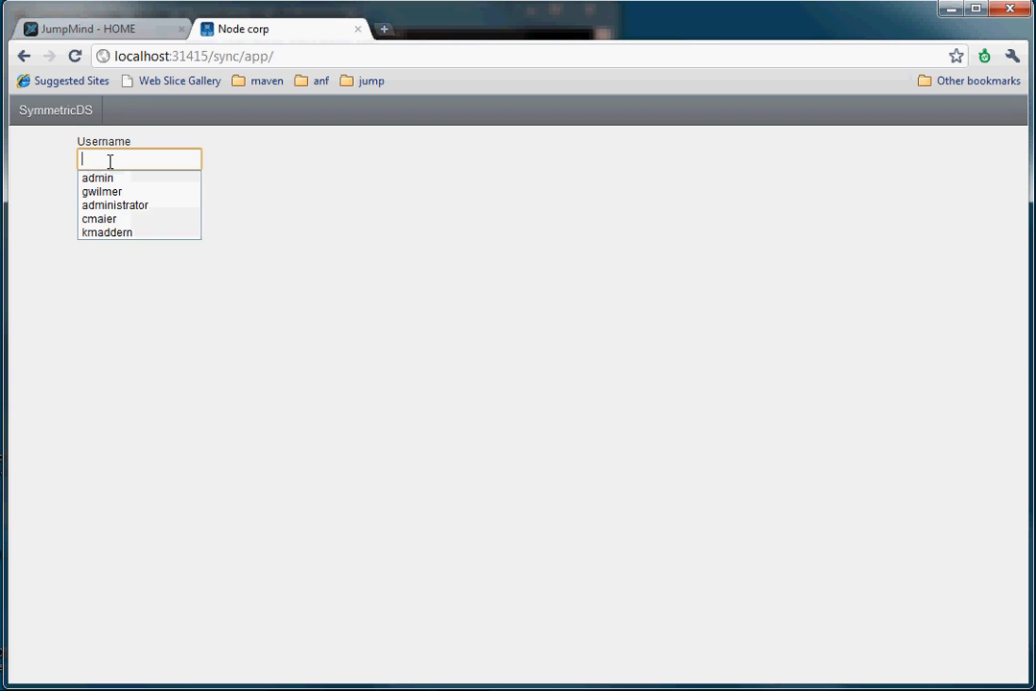
{"action": "type", "text": "admin"}
{"action": "key", "text": "Tab"}
{"action": "type", "text": "•••••••••••"}
{"action": "left_click", "coordinate": [108, 220]}
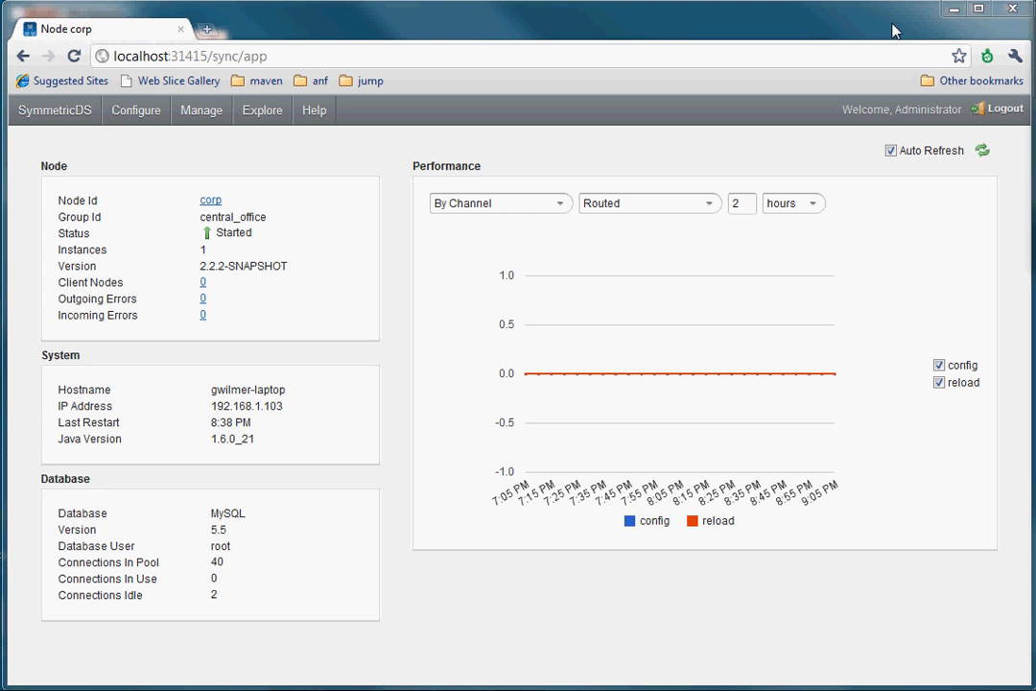
{"action": "key", "text": "alt+Tab"}
{"action": "key", "text": "alt+Tab"}
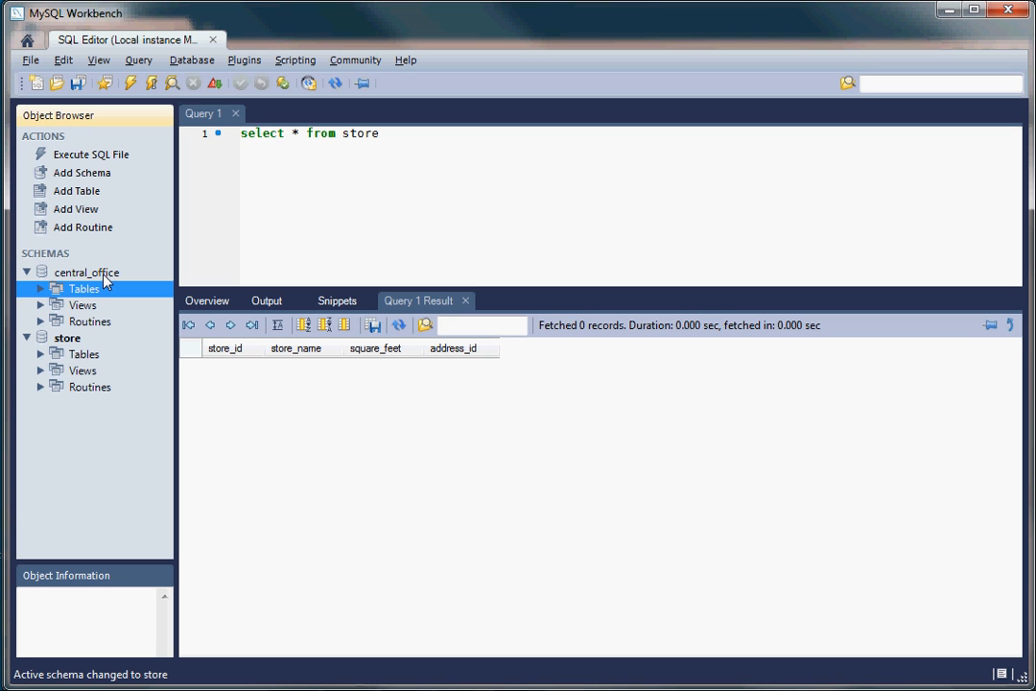
{"action": "left_click", "coordinate": [42, 354]}
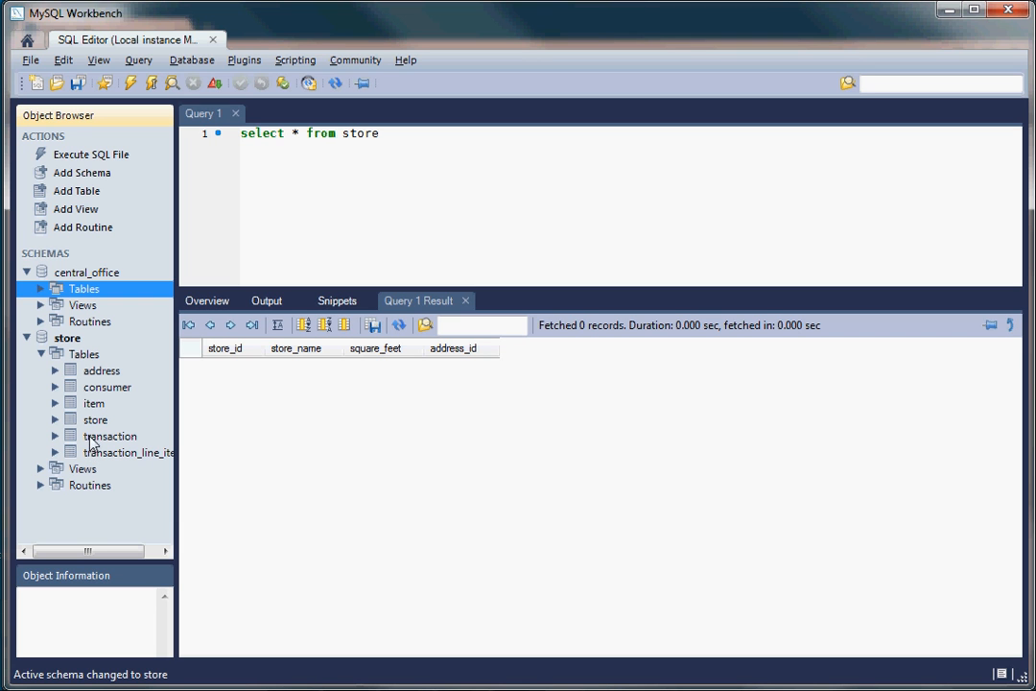
{"action": "left_click", "coordinate": [41, 290]}
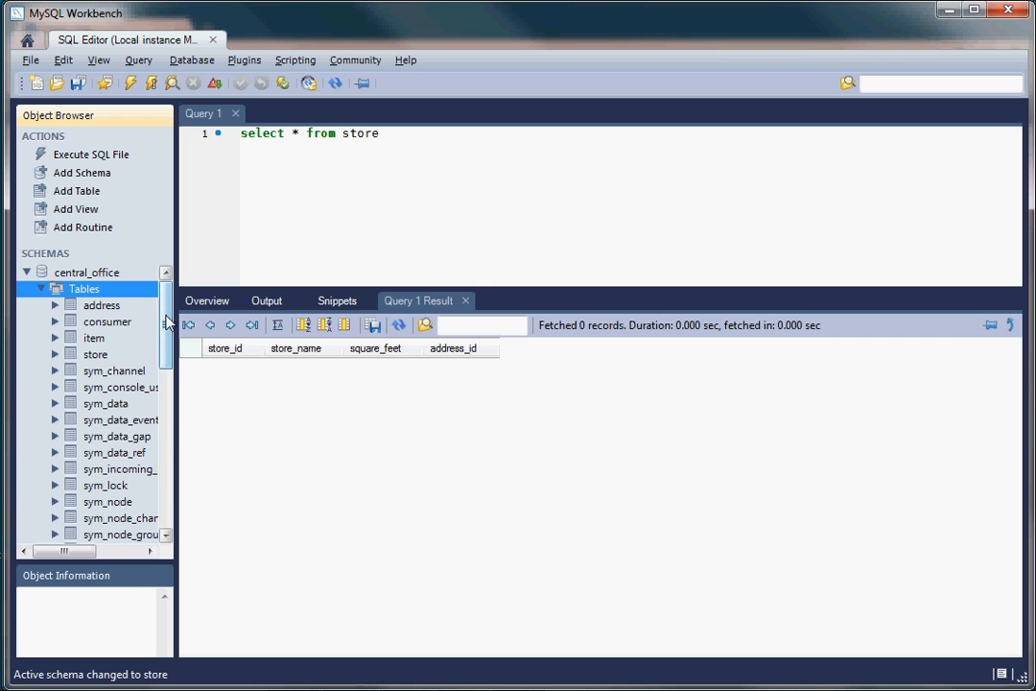
{"action": "left_click_drag", "start_coordinate": [167, 322], "coordinate": [181, 300]}
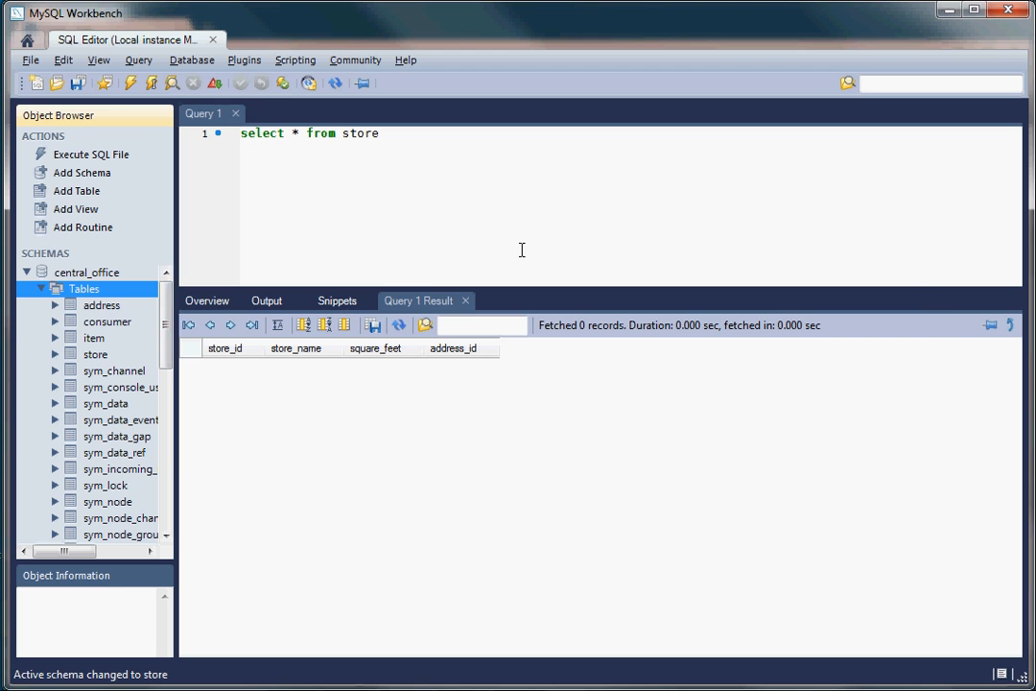
{"action": "key", "text": "alt+Tab"}
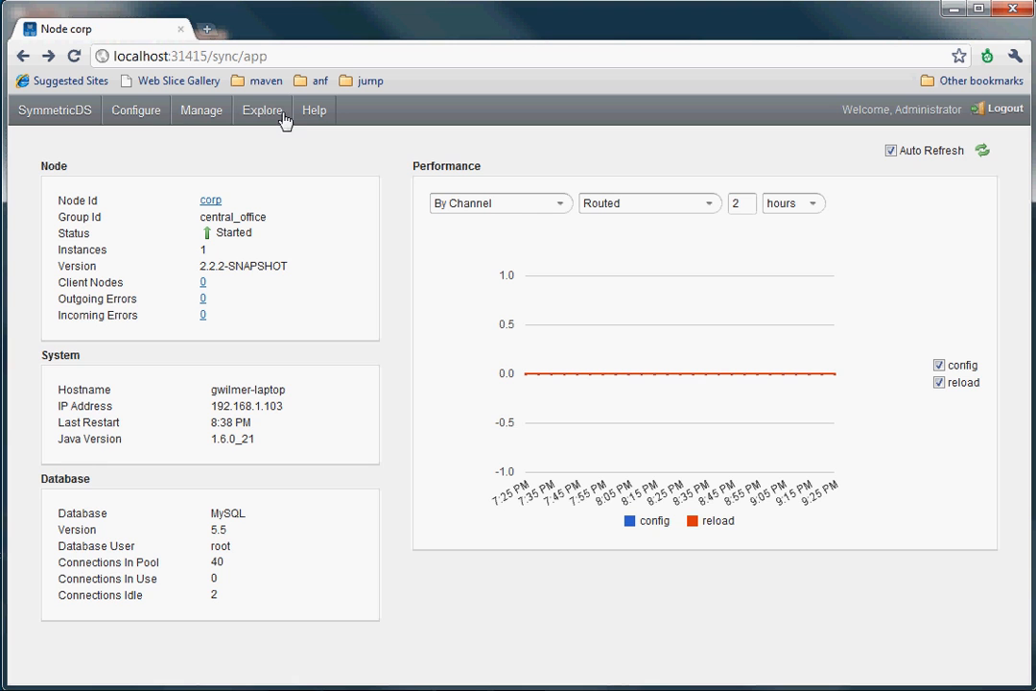
Open the Configure page listing the node groups.
{"action": "left_click", "coordinate": [137, 110]}
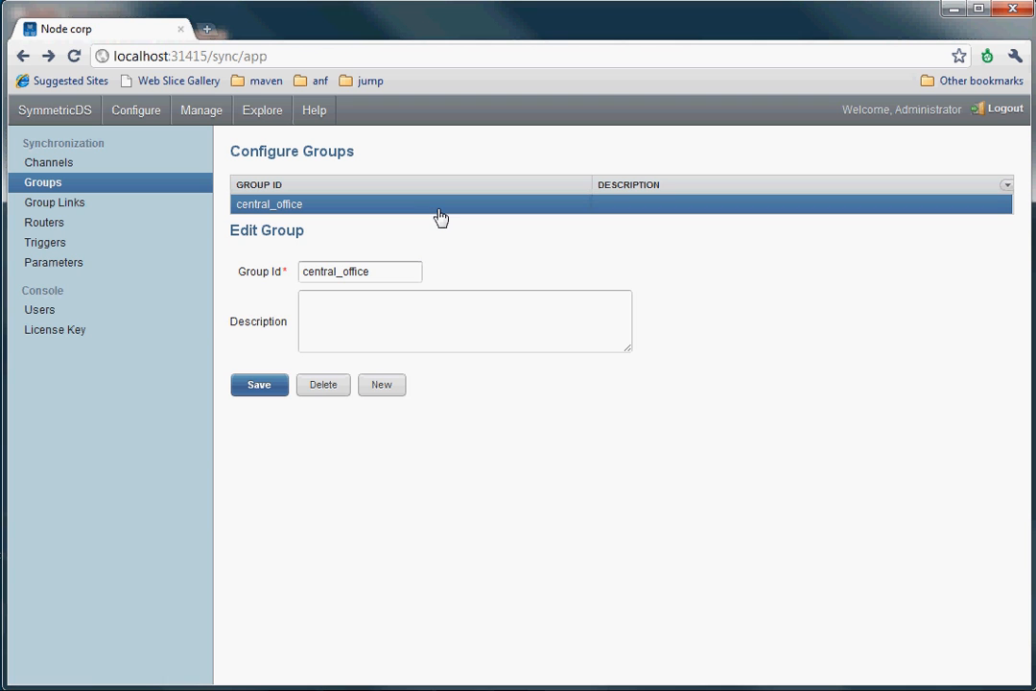
Create and save a Stores node group described as 'The Stores Node Group'.
{"action": "left_click", "coordinate": [396, 386]}
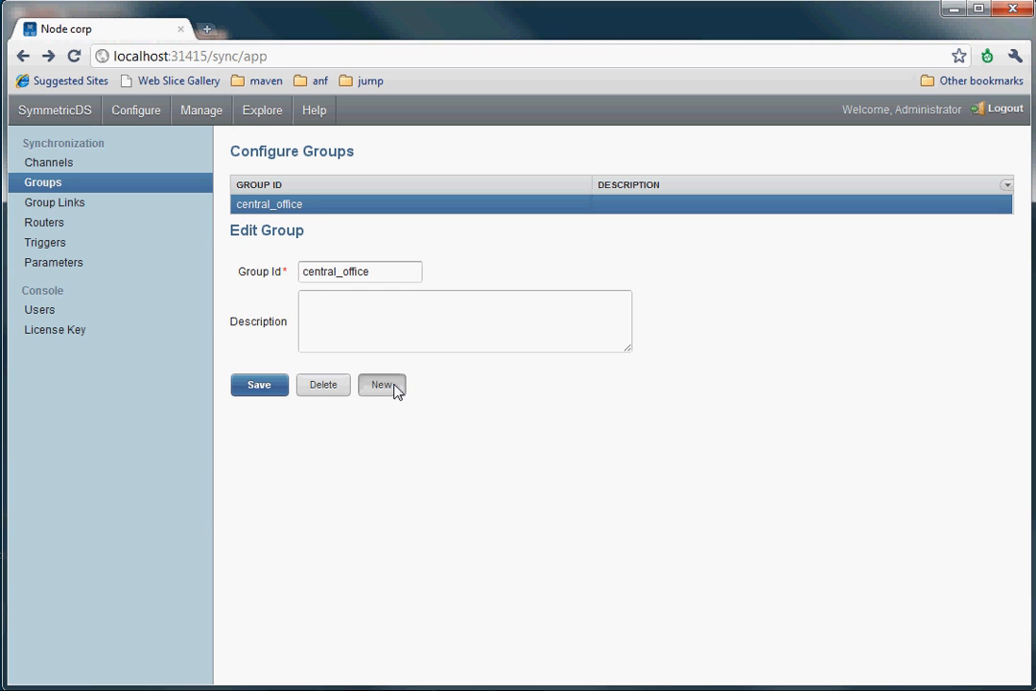
{"action": "left_click", "coordinate": [345, 266]}
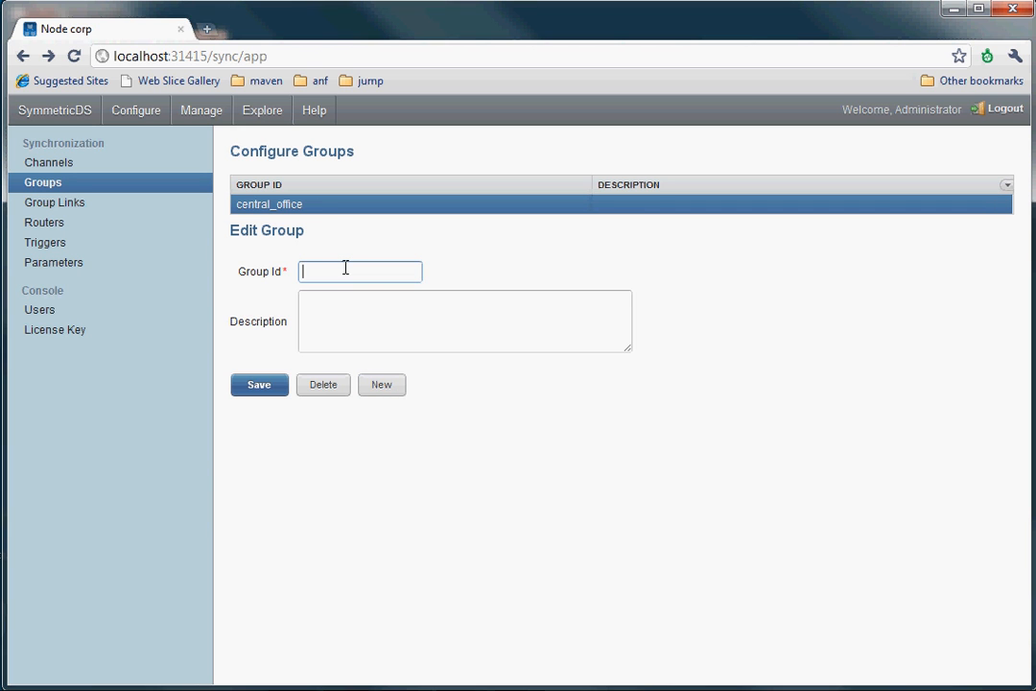
{"action": "type", "text": "Stores"}
{"action": "key", "text": "Tab"}
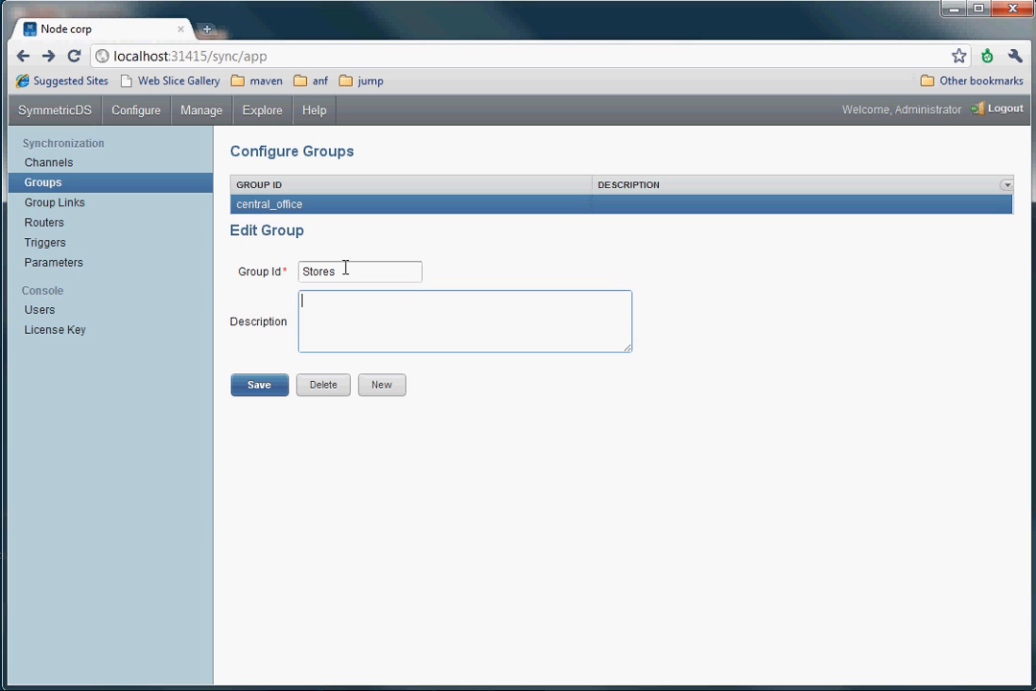
{"action": "type", "text": "The Stores Node Group"}
{"action": "left_click", "coordinate": [261, 384]}
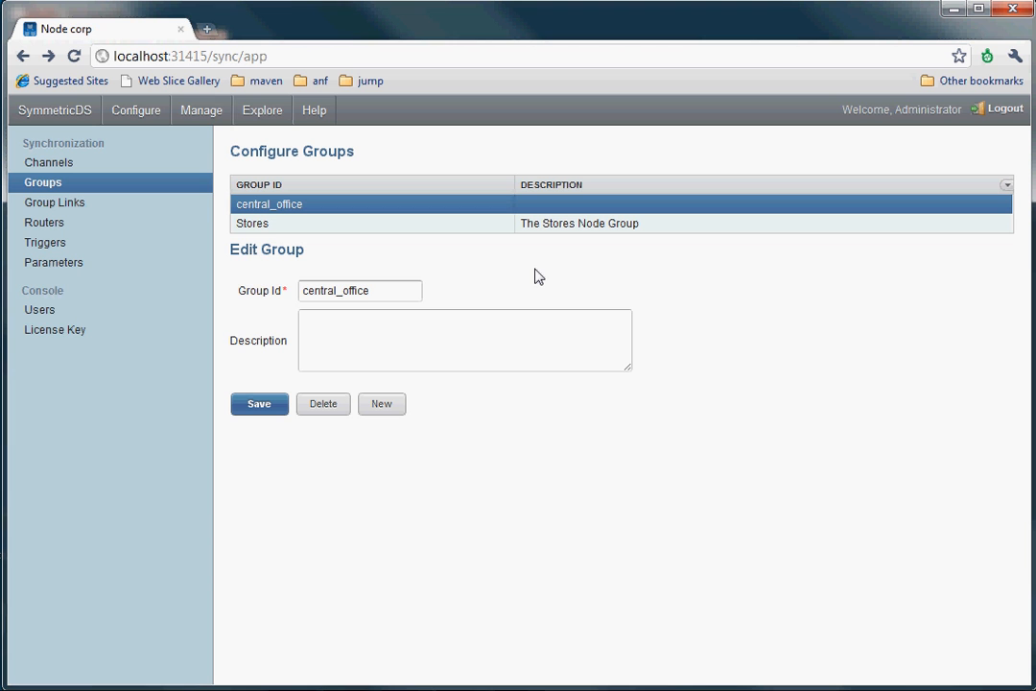
{"action": "left_click", "coordinate": [76, 207]}
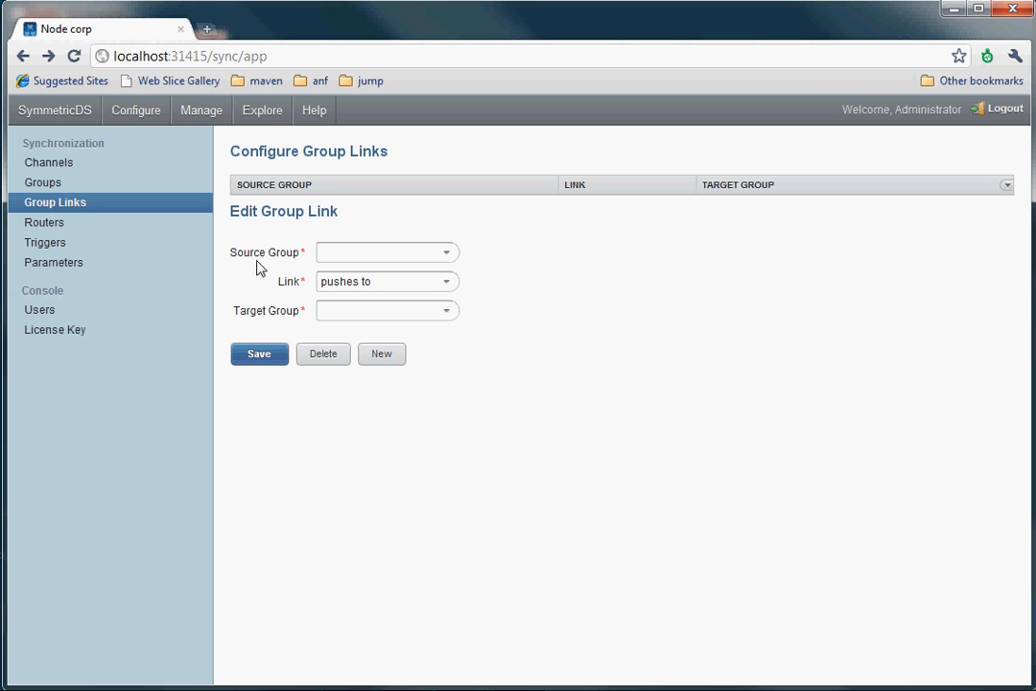
Save a group link where Stores pushes to central_office, accepting the default router.
{"action": "left_click", "coordinate": [447, 282]}
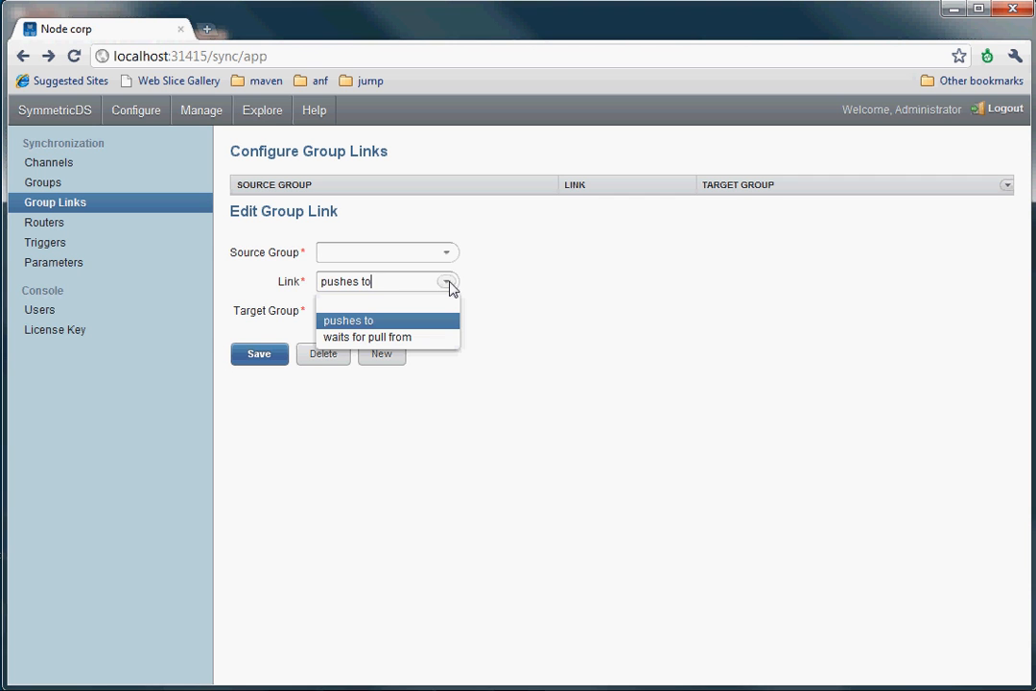
{"action": "left_click", "coordinate": [447, 253]}
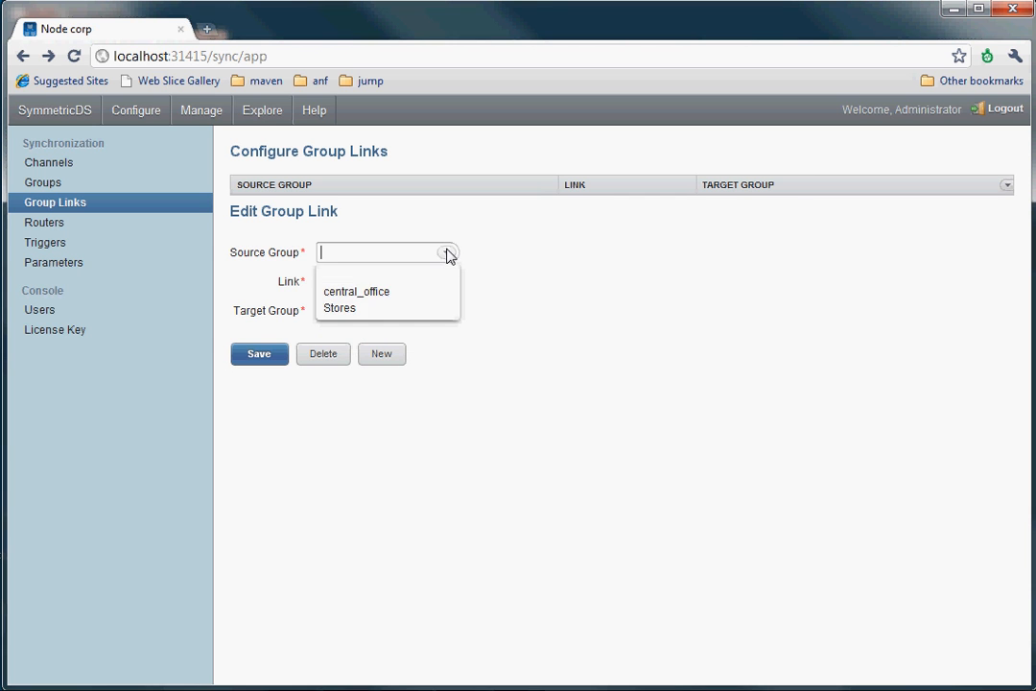
{"action": "left_click", "coordinate": [382, 308]}
{"action": "left_click", "coordinate": [437, 311]}
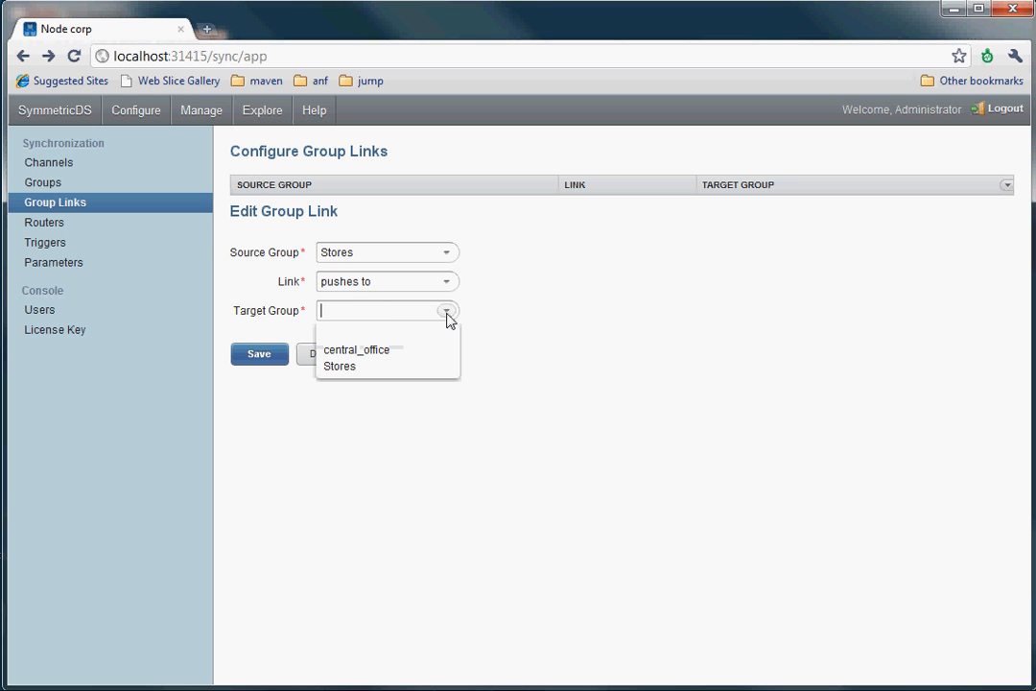
{"action": "left_click", "coordinate": [383, 354]}
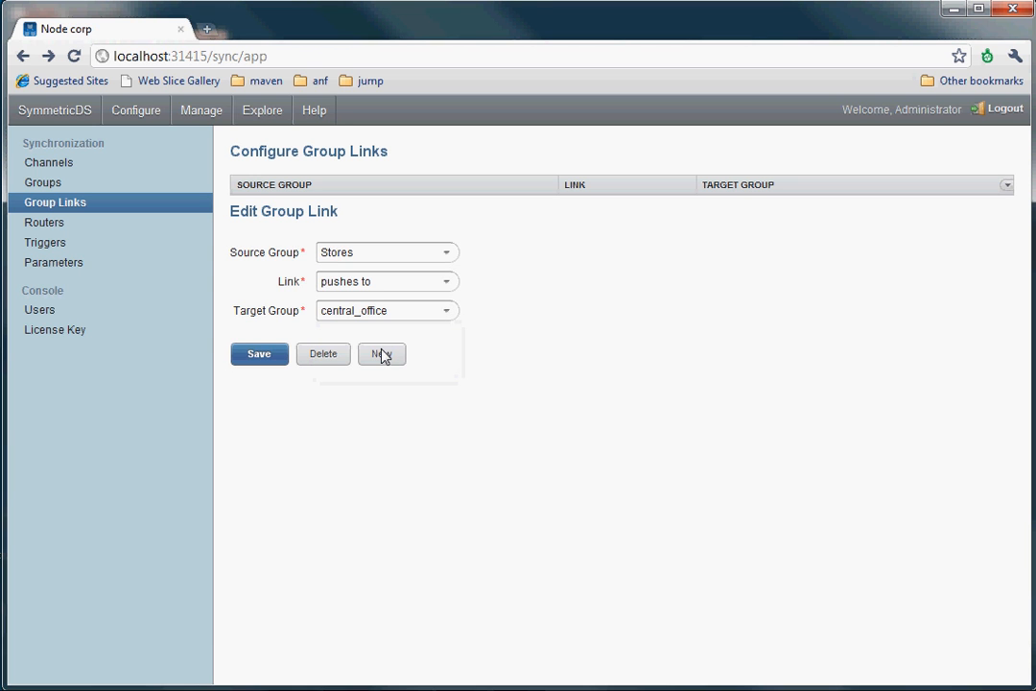
{"action": "left_click", "coordinate": [259, 354]}
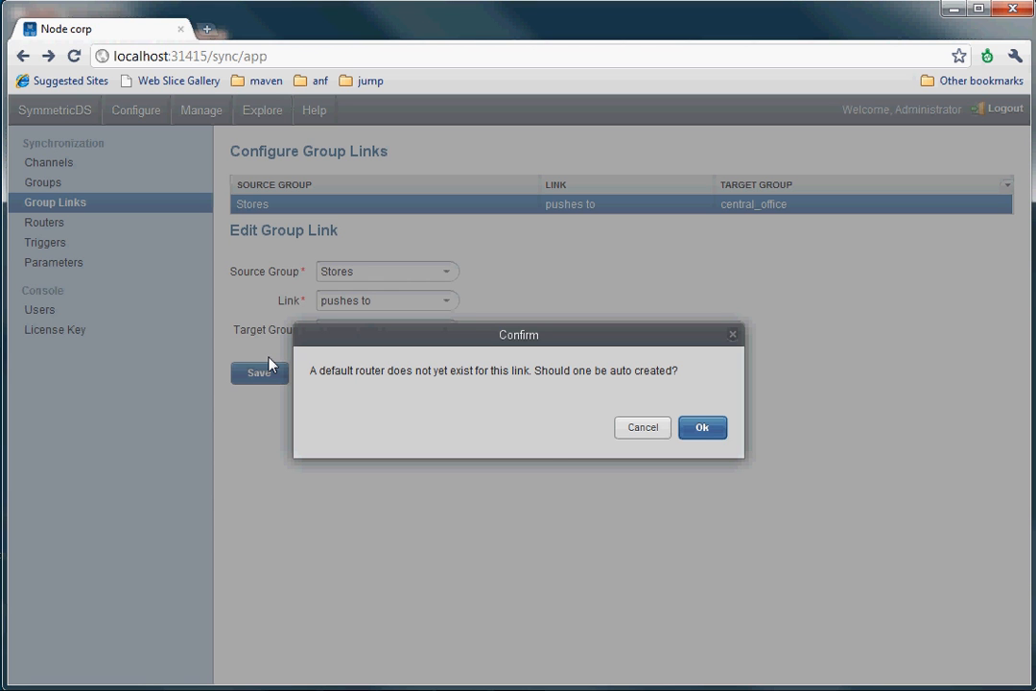
{"action": "left_click", "coordinate": [702, 428]}
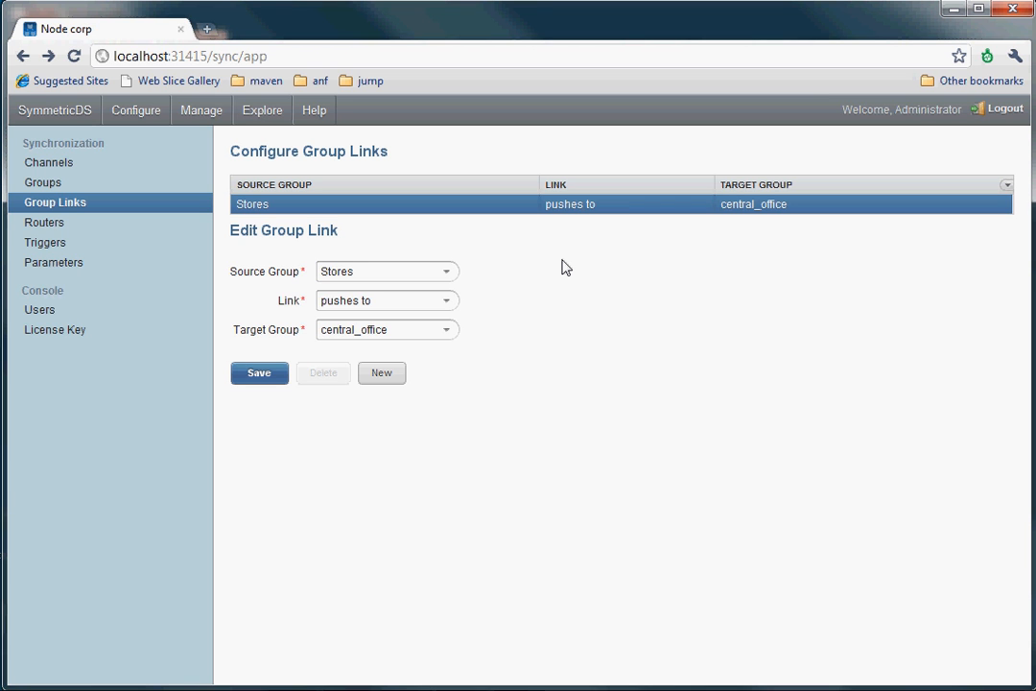
Fill in a new group link: central_office waits for pull from Stores.
{"action": "left_click", "coordinate": [383, 380]}
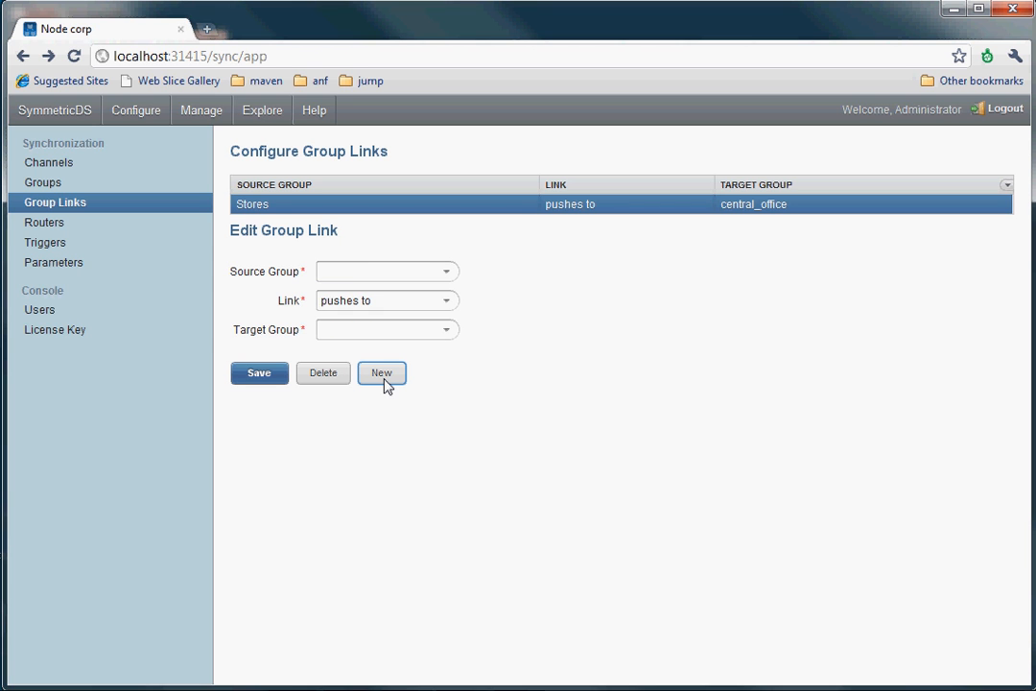
{"action": "left_click", "coordinate": [450, 303]}
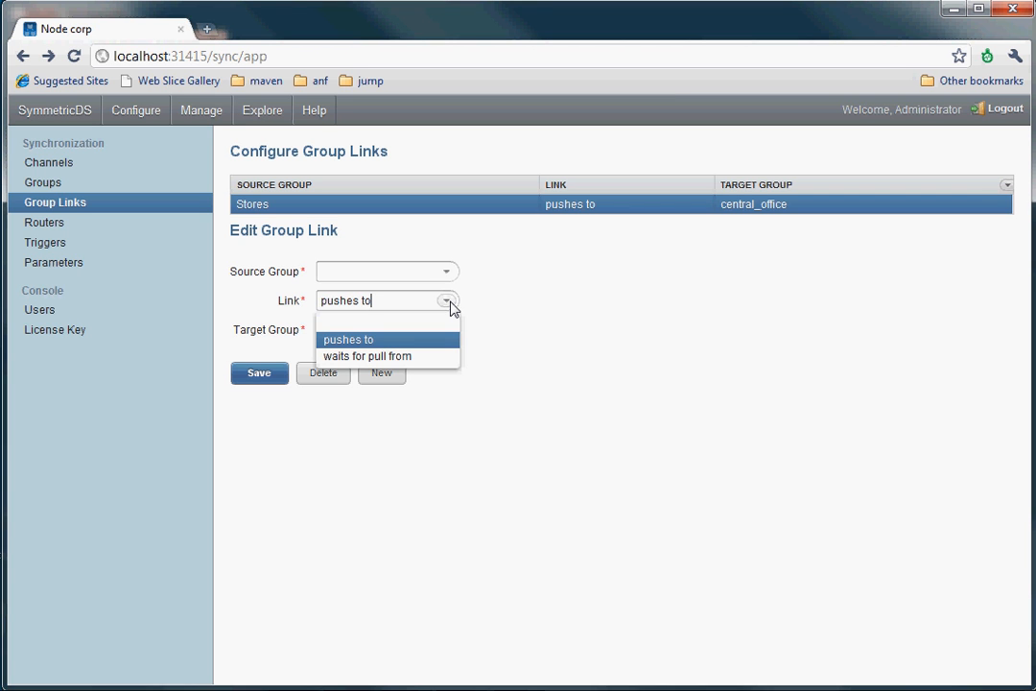
{"action": "left_click", "coordinate": [450, 302]}
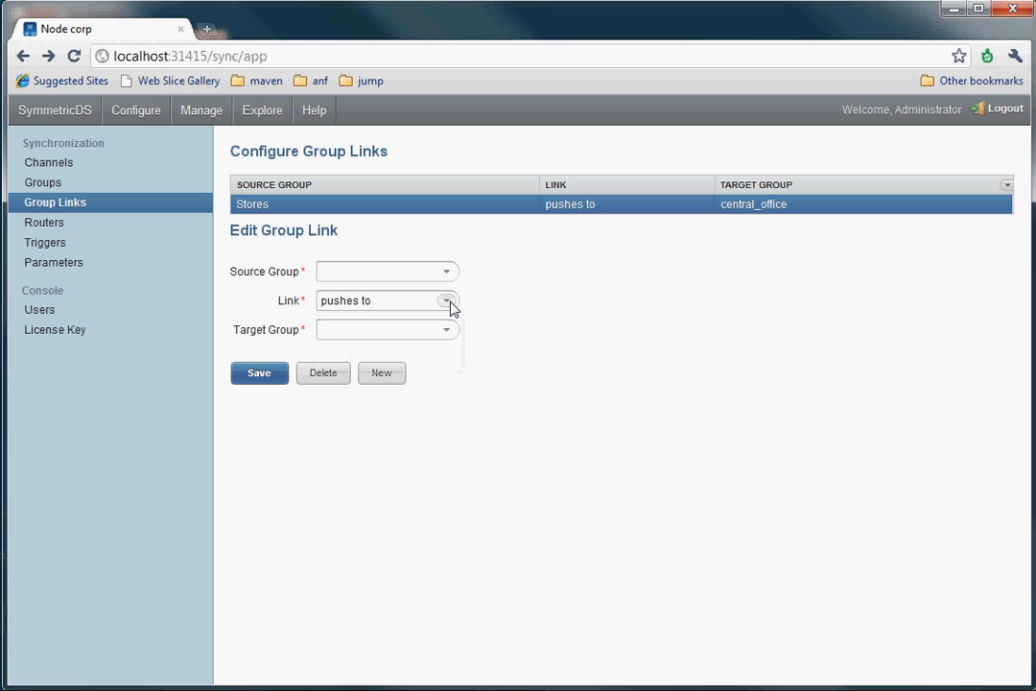
{"action": "left_click", "coordinate": [447, 273]}
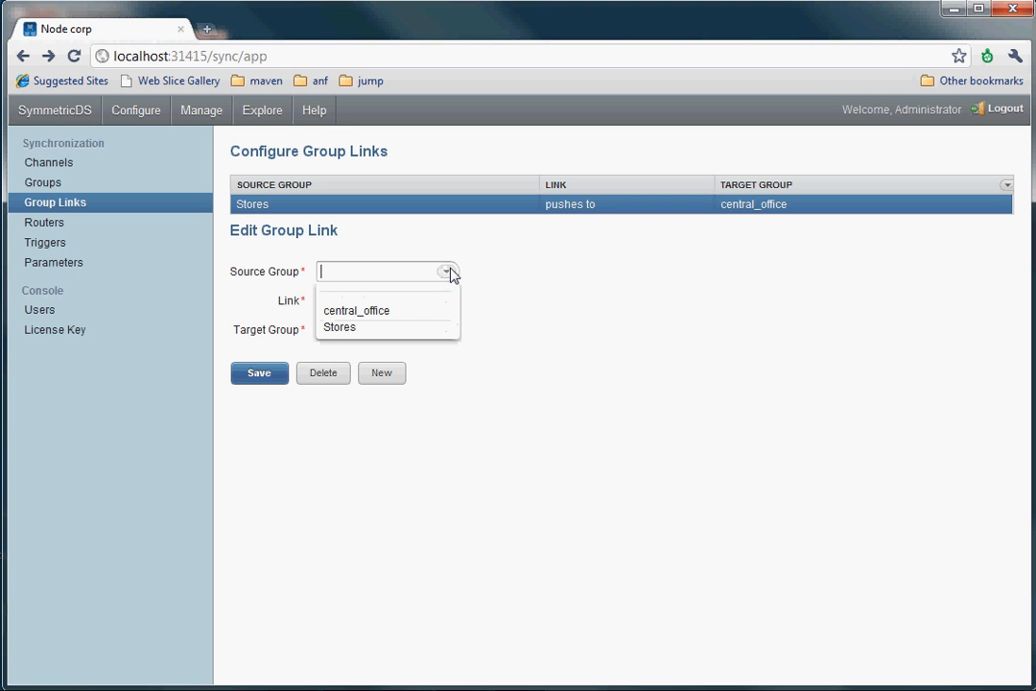
{"action": "left_click", "coordinate": [383, 314]}
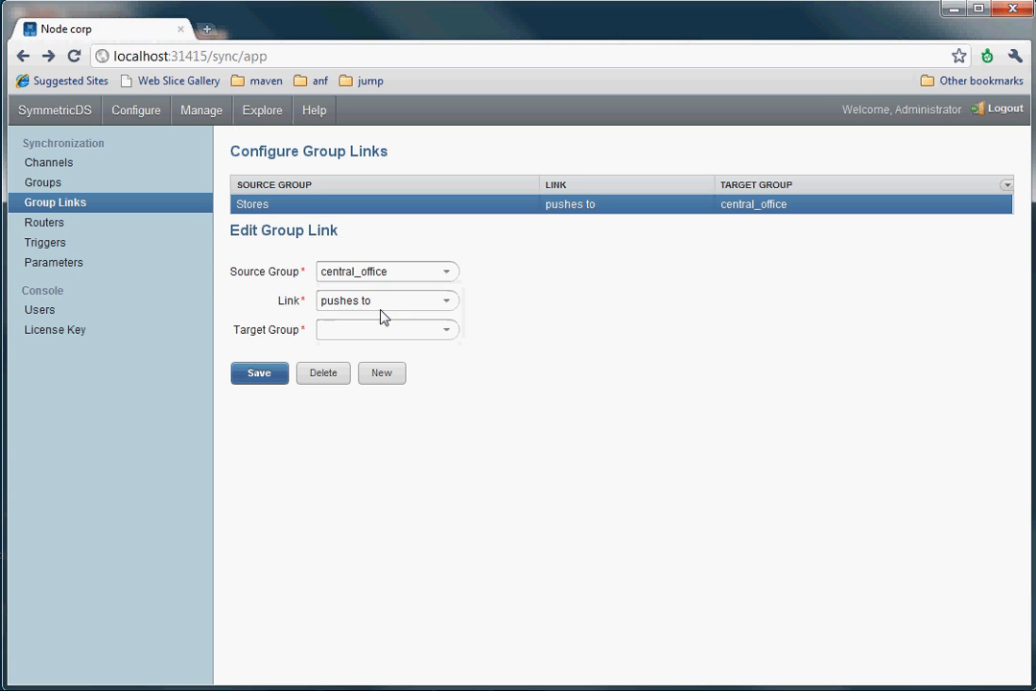
{"action": "left_click", "coordinate": [448, 301]}
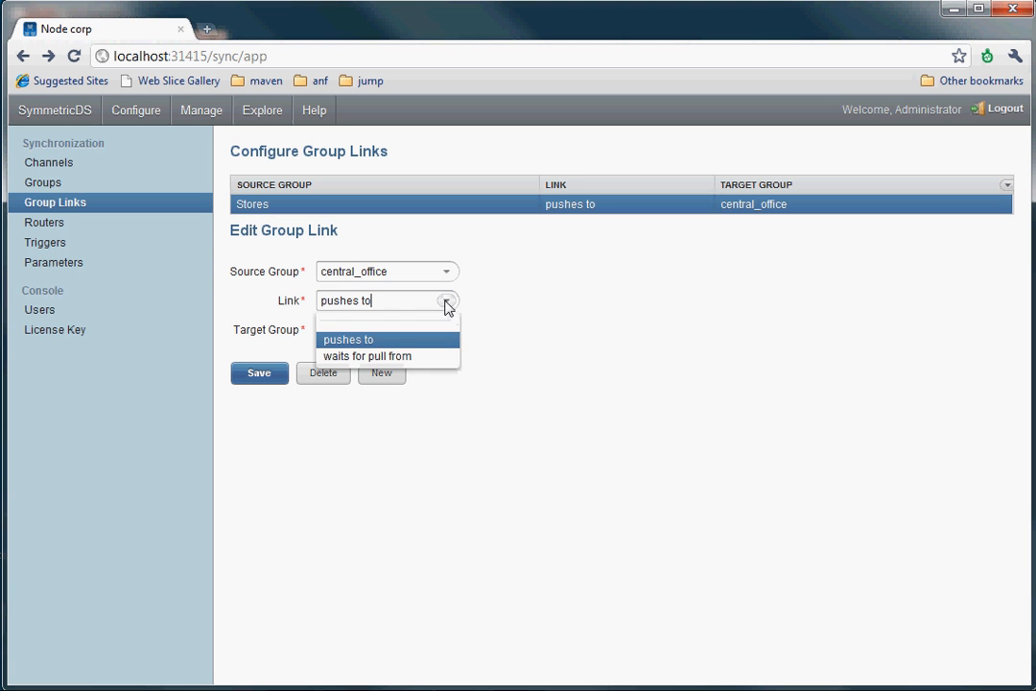
{"action": "left_click", "coordinate": [403, 357]}
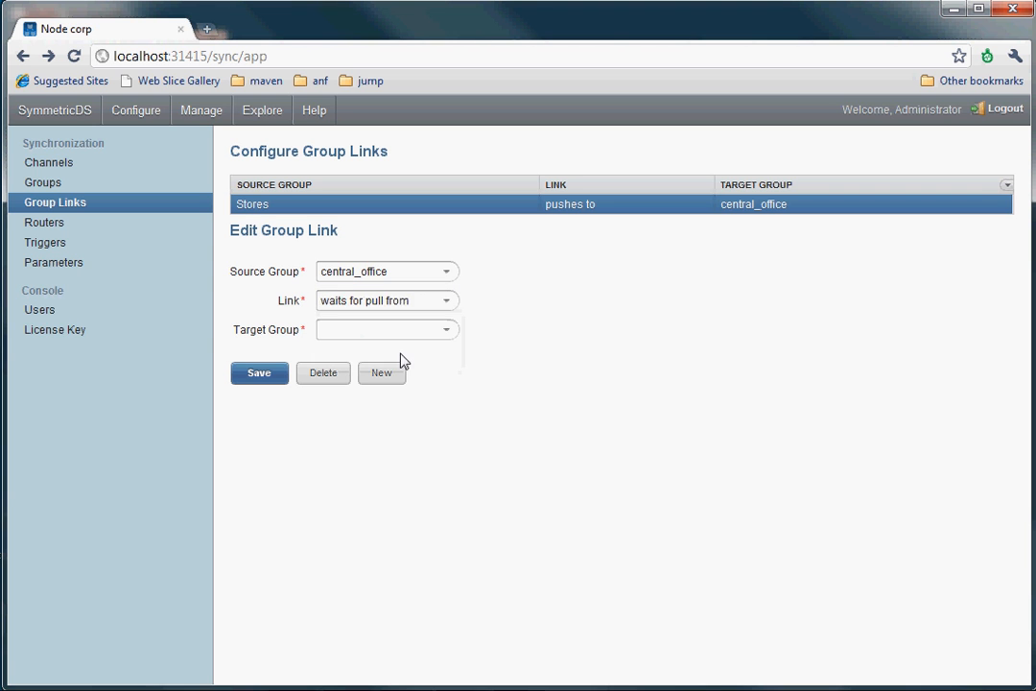
{"action": "left_click", "coordinate": [447, 332]}
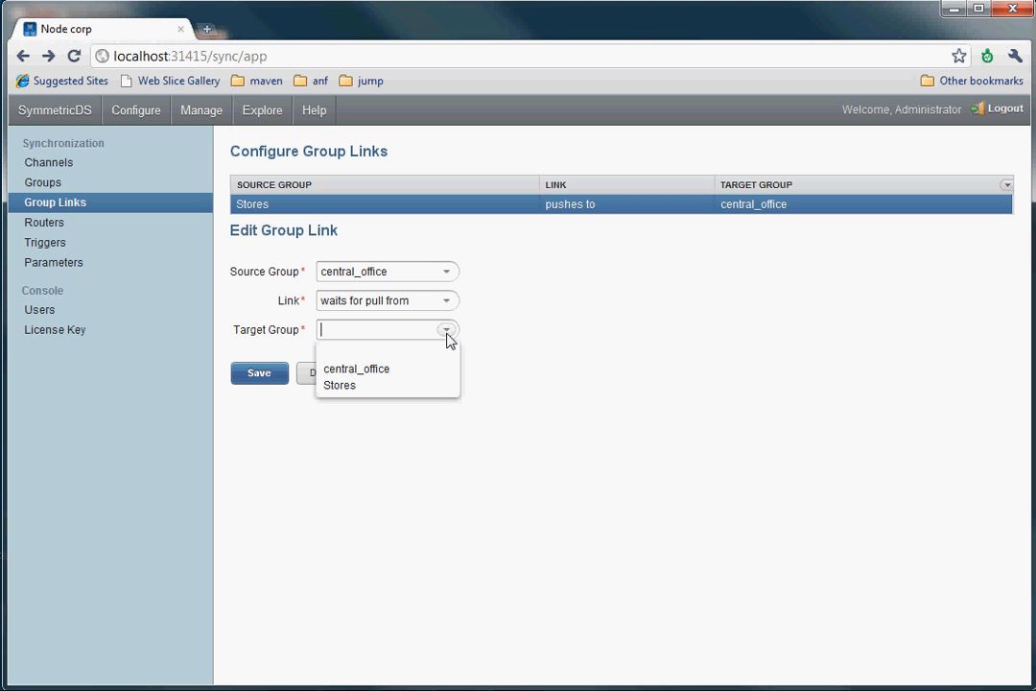
{"action": "left_click", "coordinate": [389, 386]}
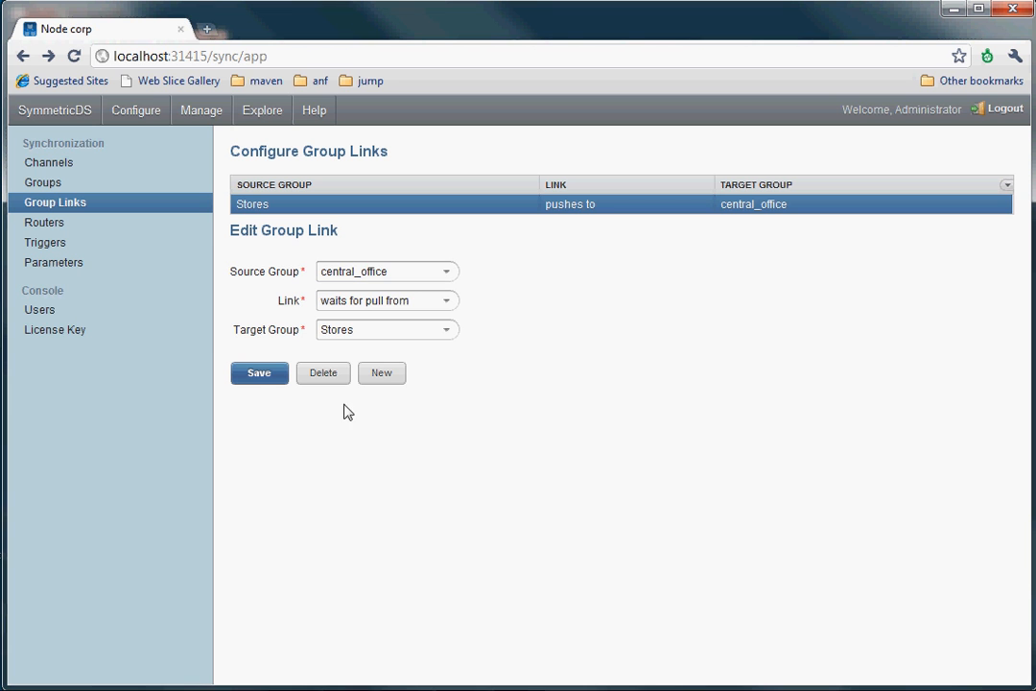
Save the central_office waits-for-pull-from-Stores link and accept its auto-created default router.
{"action": "left_click", "coordinate": [270, 377]}
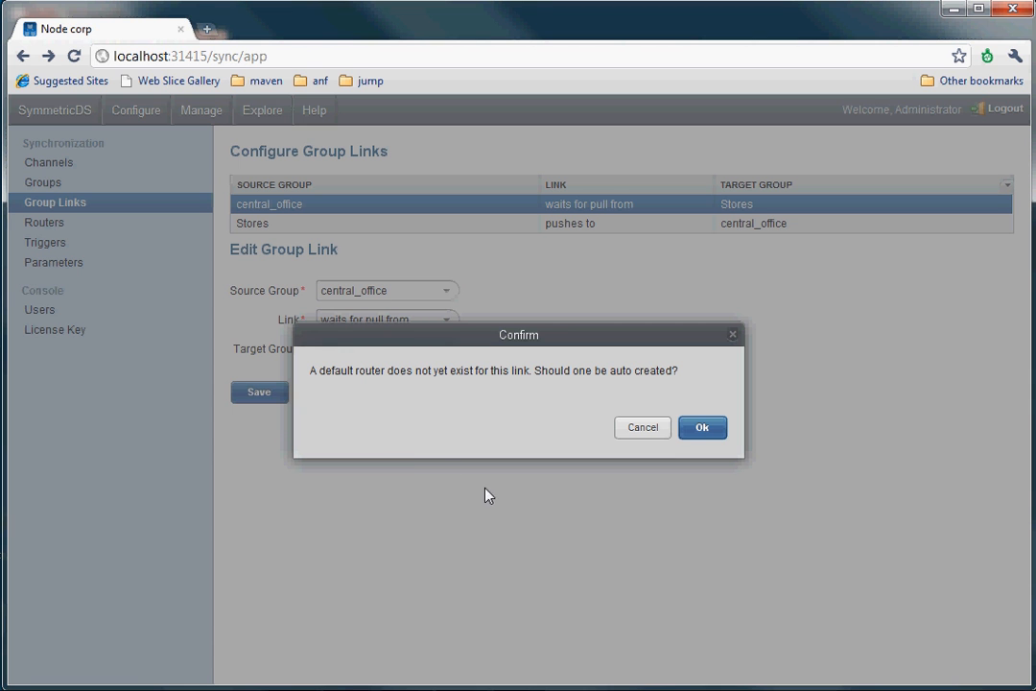
{"action": "left_click", "coordinate": [703, 429]}
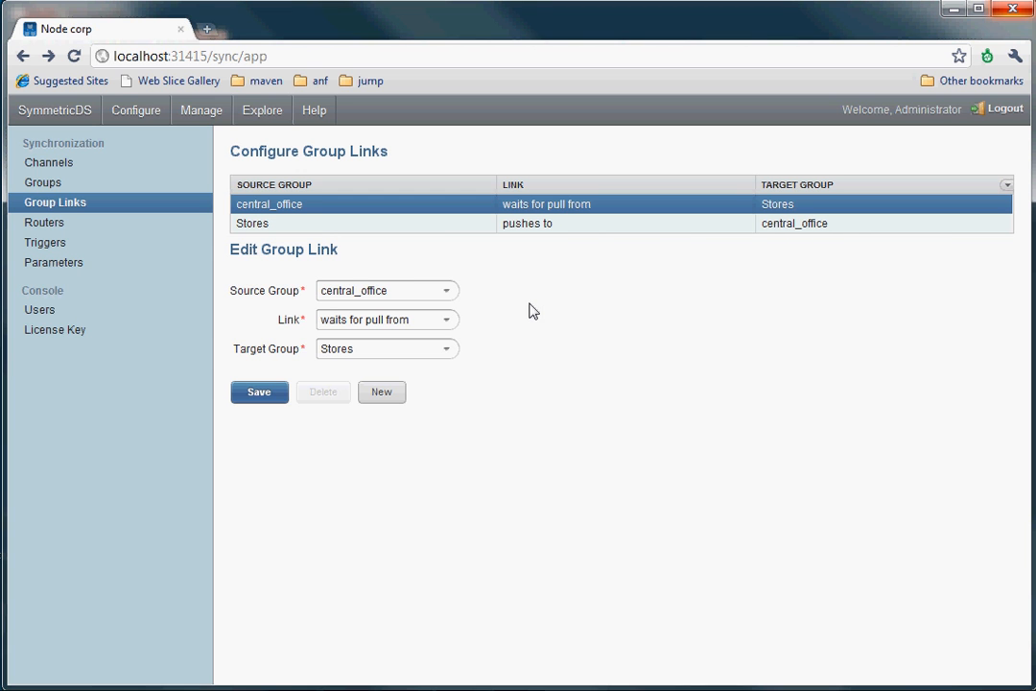
{"action": "left_click", "coordinate": [46, 166]}
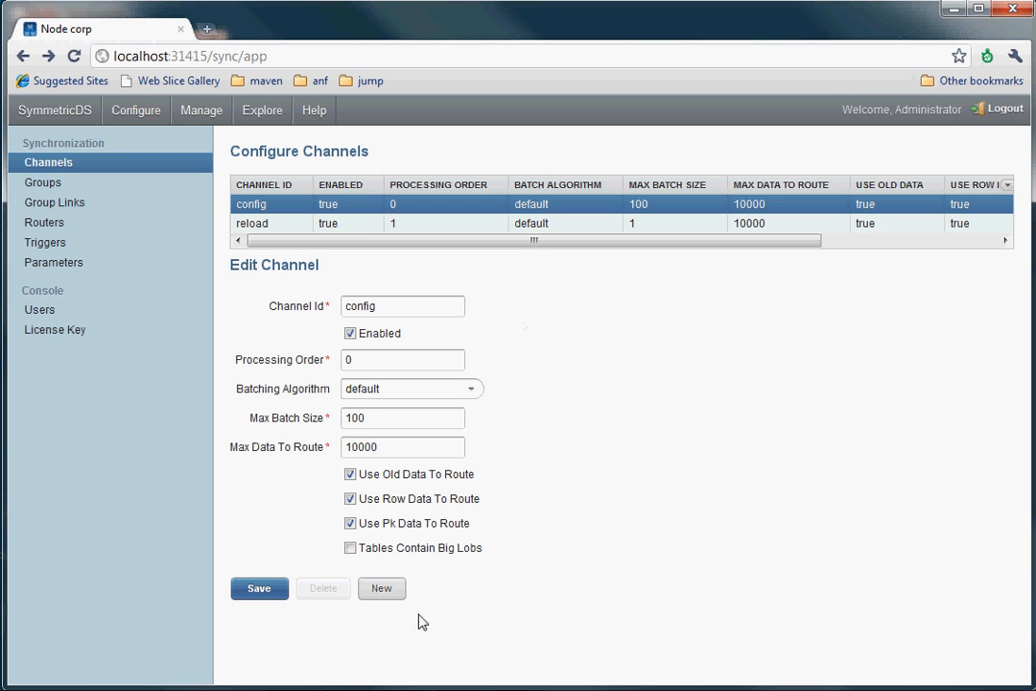
Start a new enabled channel with channel id master_data.
{"action": "left_click", "coordinate": [382, 589]}
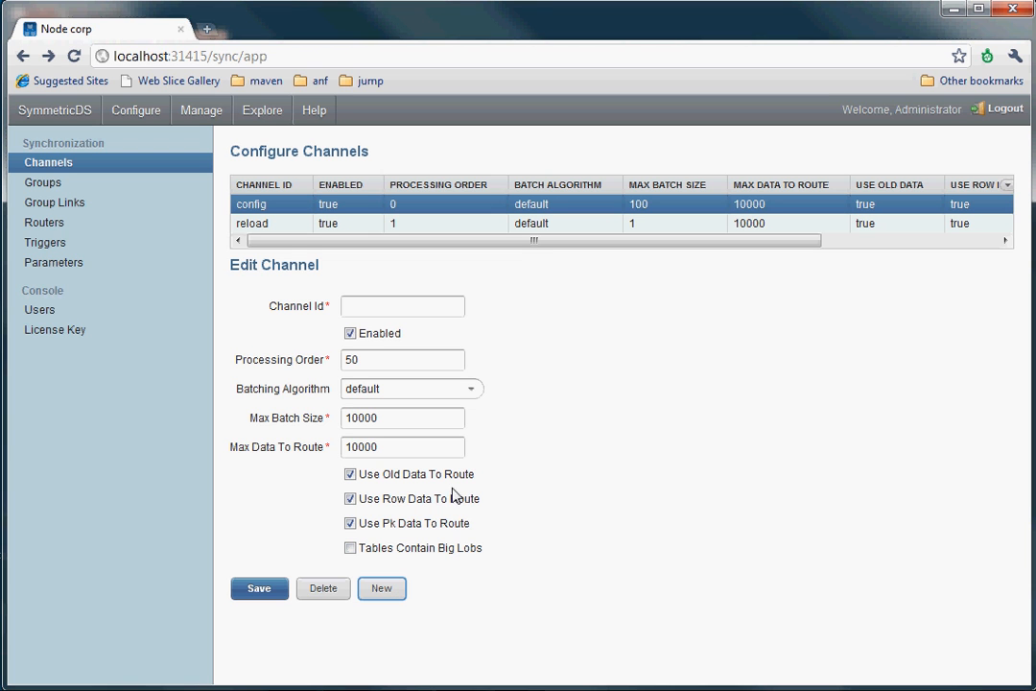
{"action": "left_click", "coordinate": [436, 307]}
{"action": "type", "text": "master_data"}
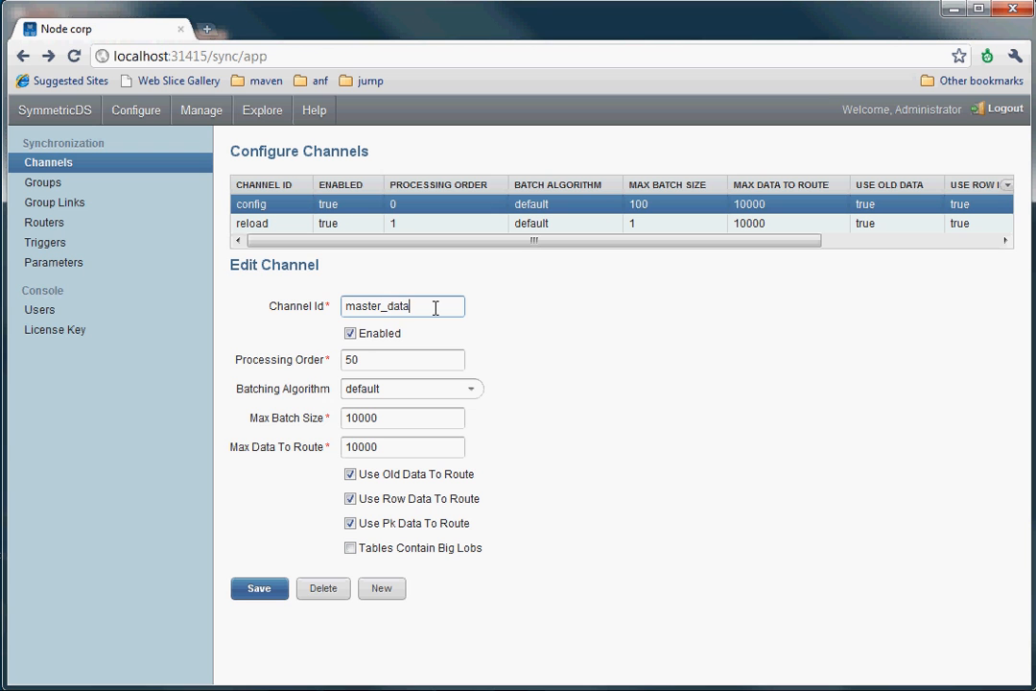
{"action": "left_click", "coordinate": [400, 334]}
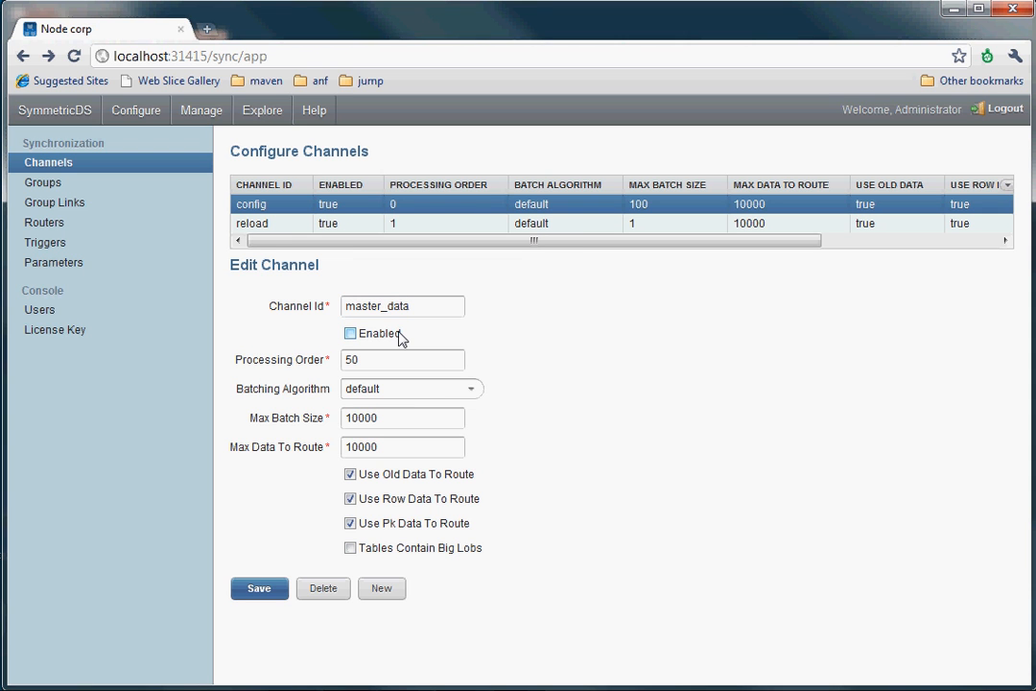
{"action": "left_click", "coordinate": [400, 336]}
{"action": "left_click", "coordinate": [396, 358]}
Leave processing order at 50 and list the batching algorithms: default, transactional, nontransactional.
{"action": "left_click", "coordinate": [541, 340]}
{"action": "left_click", "coordinate": [471, 390]}
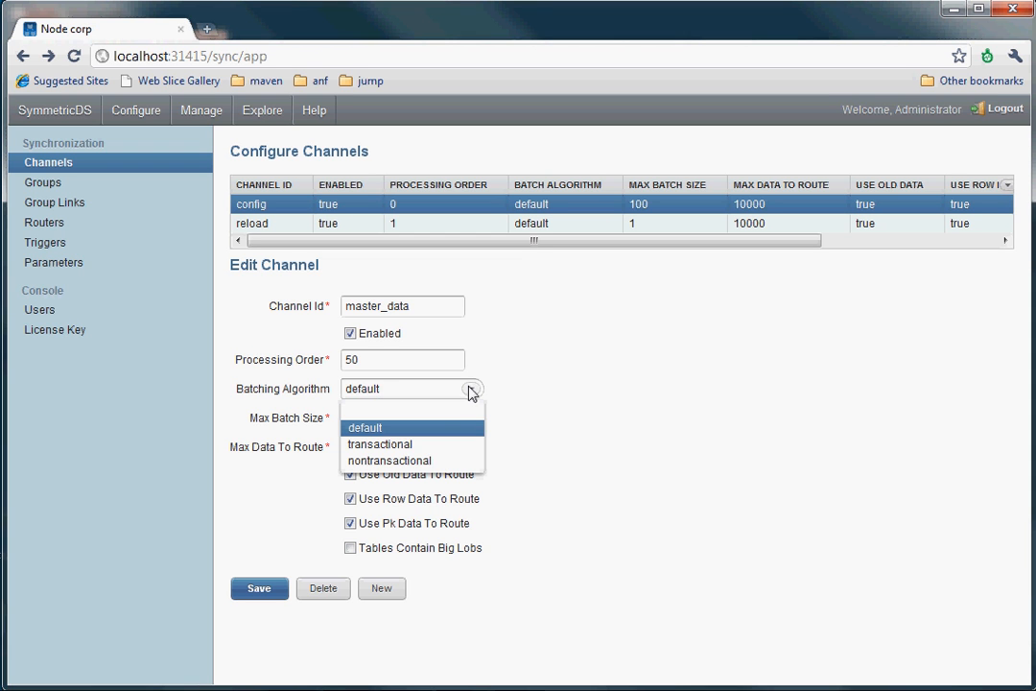
Keep default batching and save master_data with processing order 50 and batch size 10000.
{"action": "left_click", "coordinate": [398, 436]}
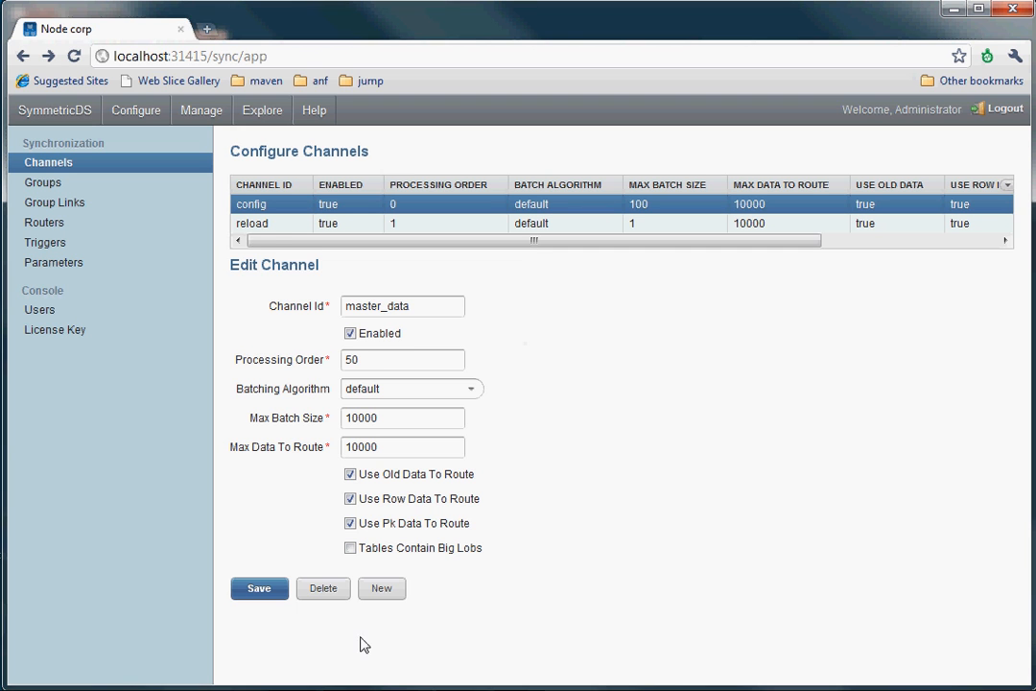
{"action": "left_click", "coordinate": [260, 588]}
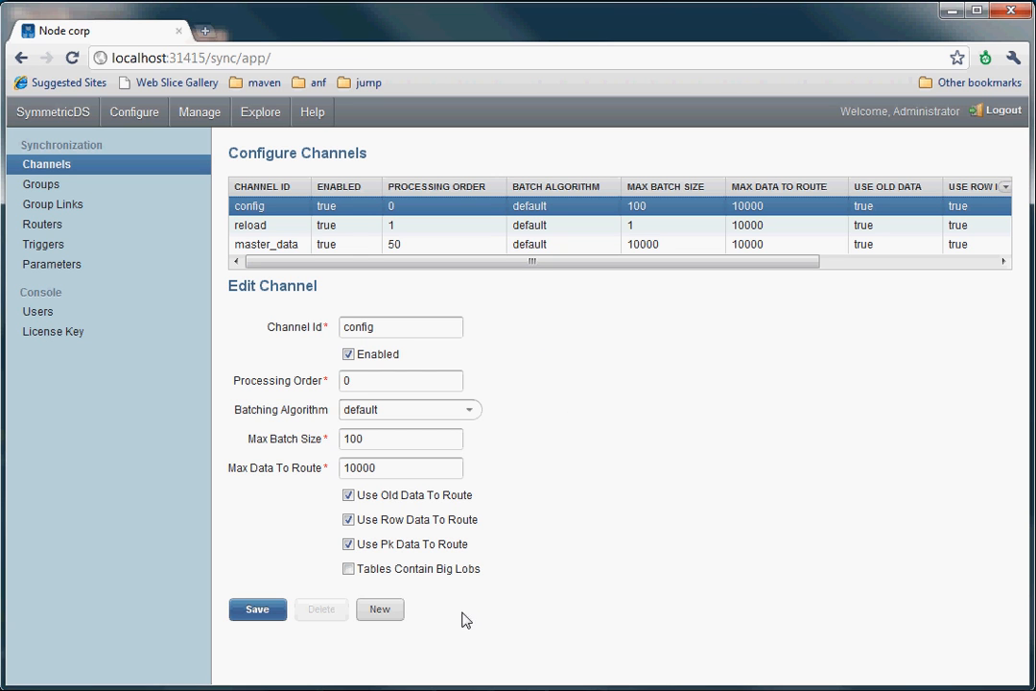
Create a new channel with id 'transaction_data' and save it.
{"action": "left_click", "coordinate": [380, 609]}
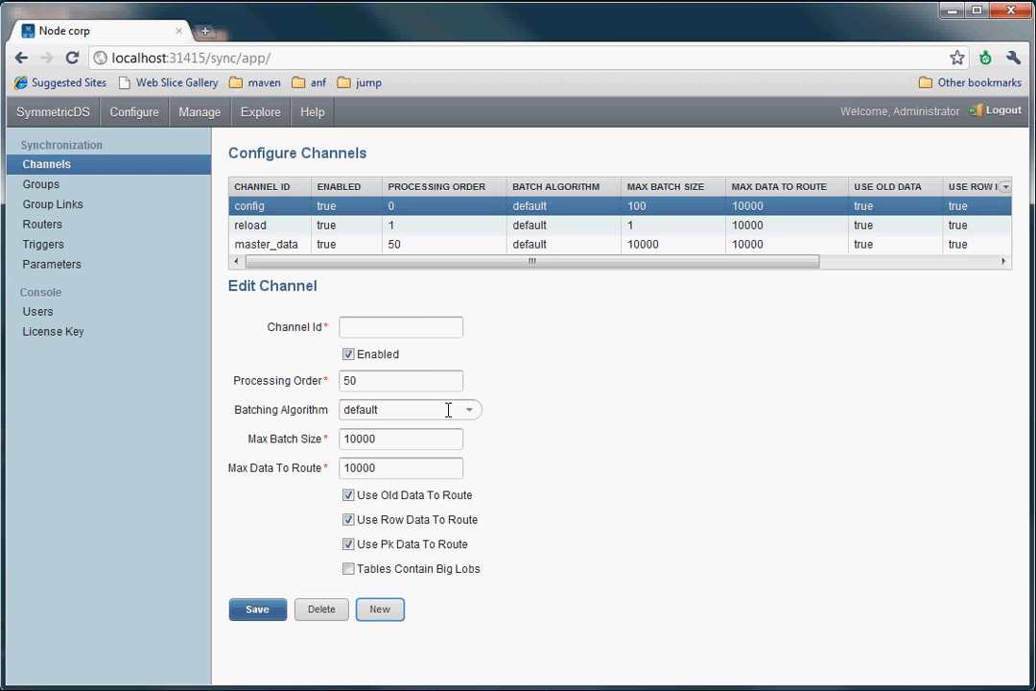
{"action": "left_click", "coordinate": [411, 329]}
{"action": "type", "text": "transaction_data"}
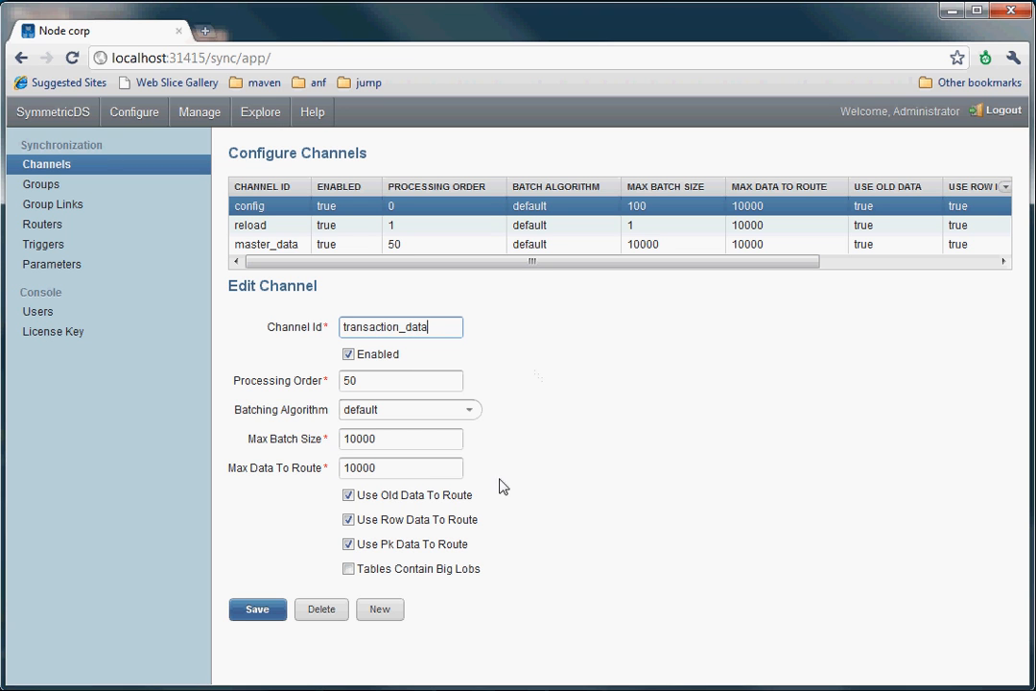
{"action": "left_click", "coordinate": [261, 611]}
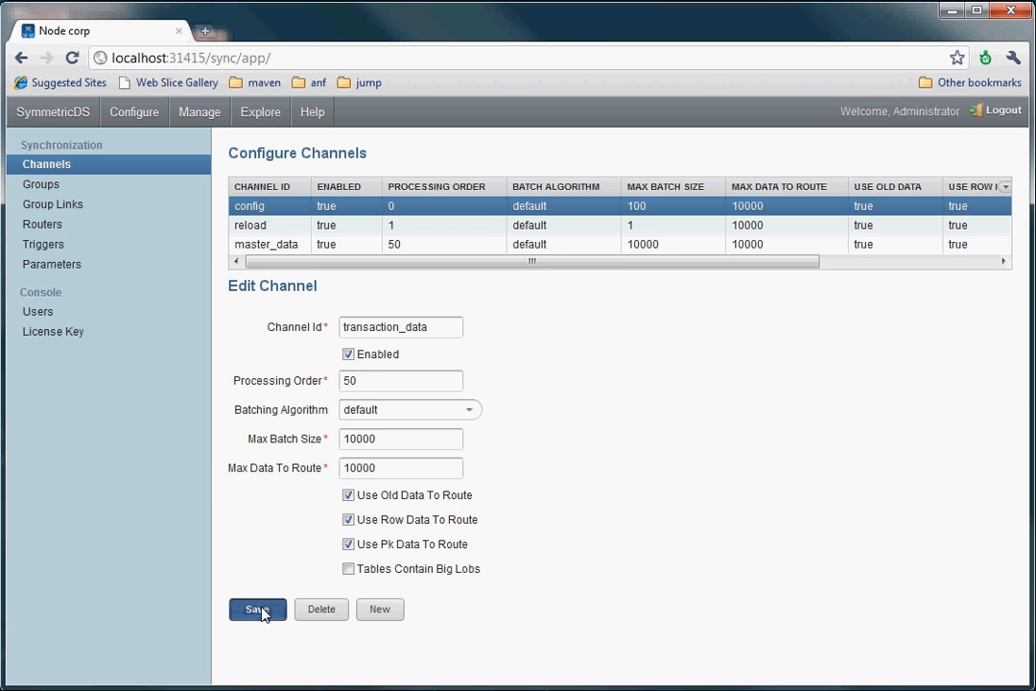